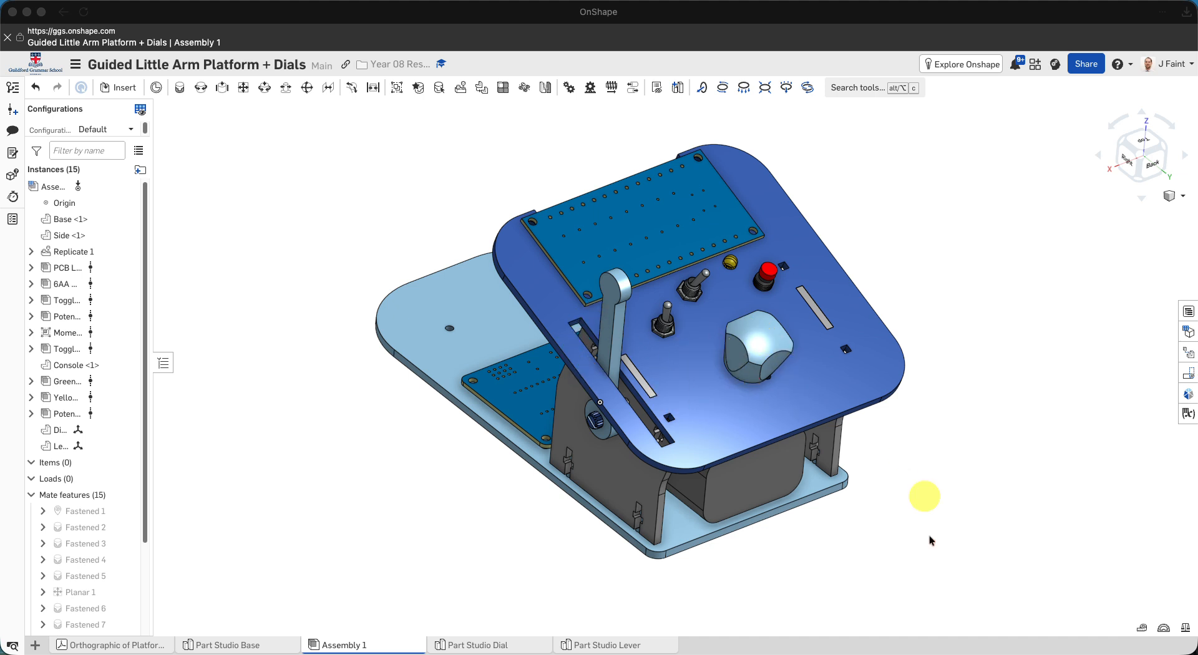
- Export the dial part from the assembly as a downloaded STEP file named Dial-Name
{"action": "left_click", "coordinate": [830, 543]}
{"action": "left_click", "coordinate": [754, 349]}
{"action": "left_click", "coordinate": [754, 350]}
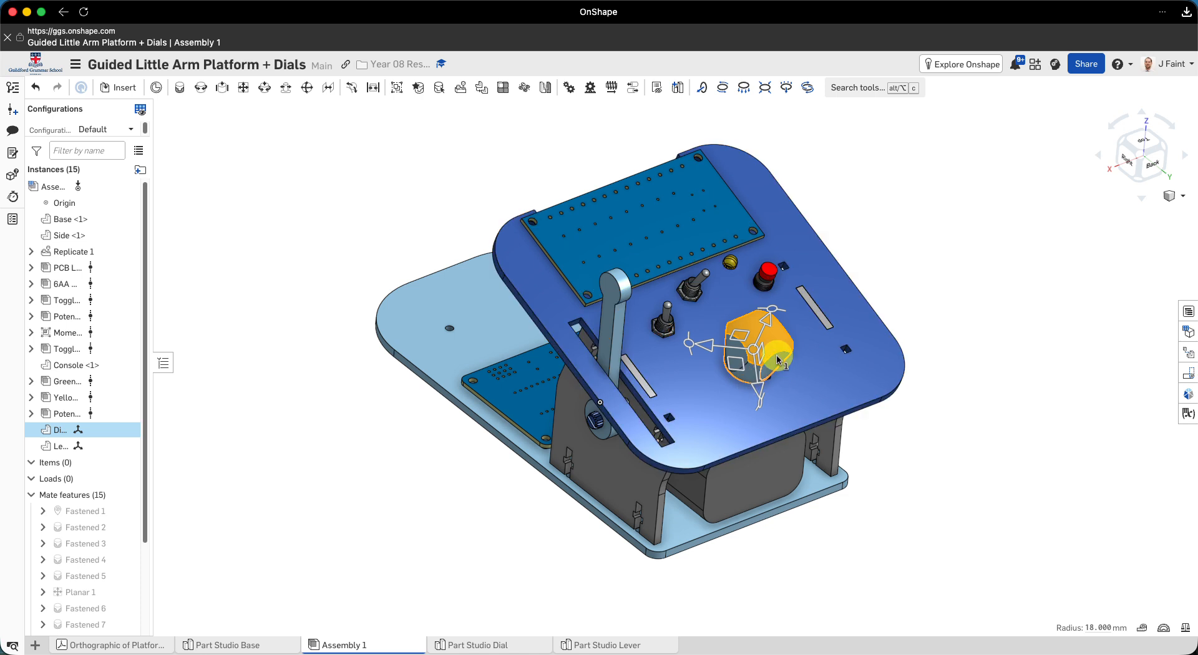
{"action": "right_click", "coordinate": [774, 350]}
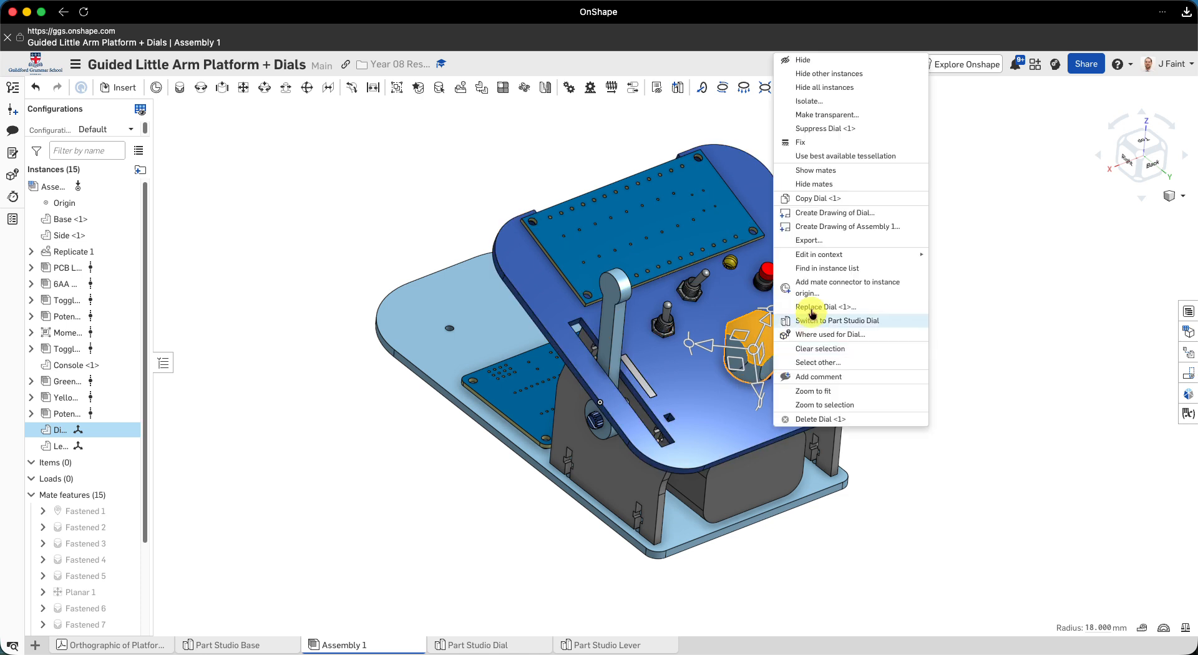
{"action": "left_click", "coordinate": [811, 239]}
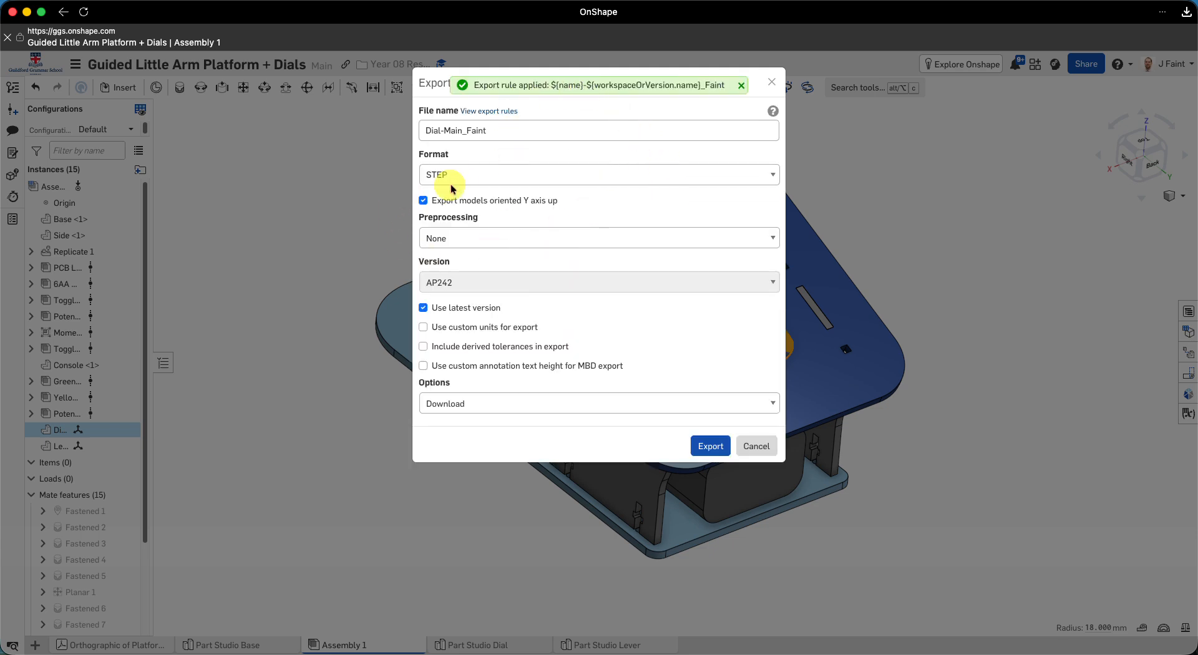
{"action": "left_click", "coordinate": [511, 132]}
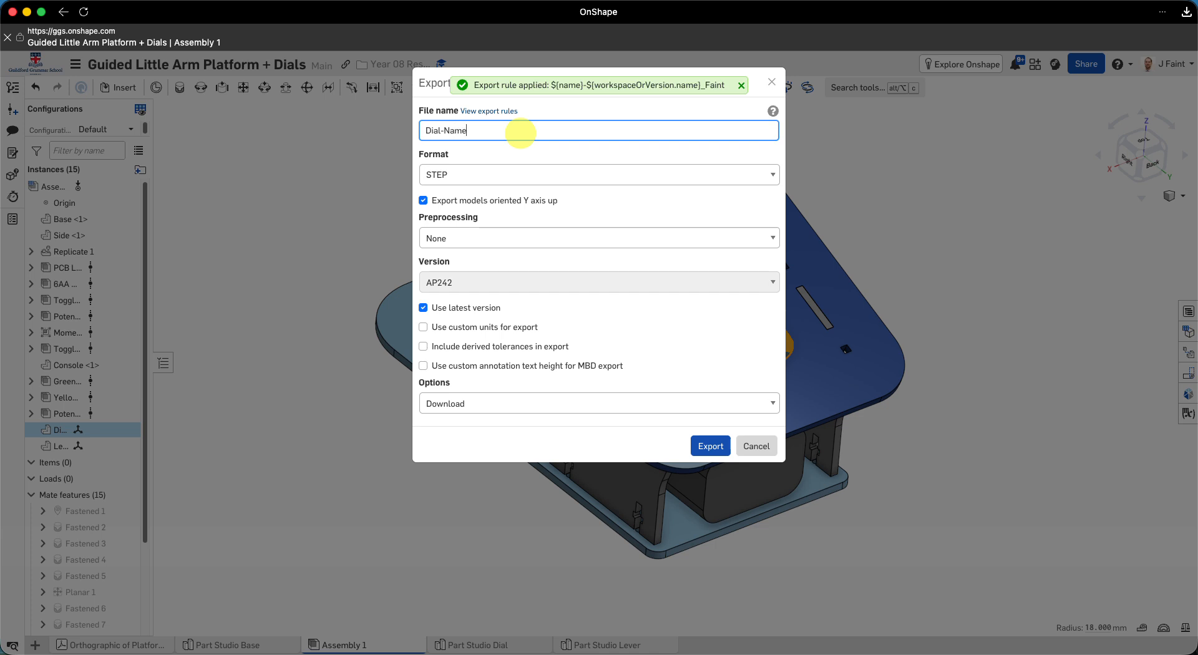
{"action": "left_click", "coordinate": [481, 176]}
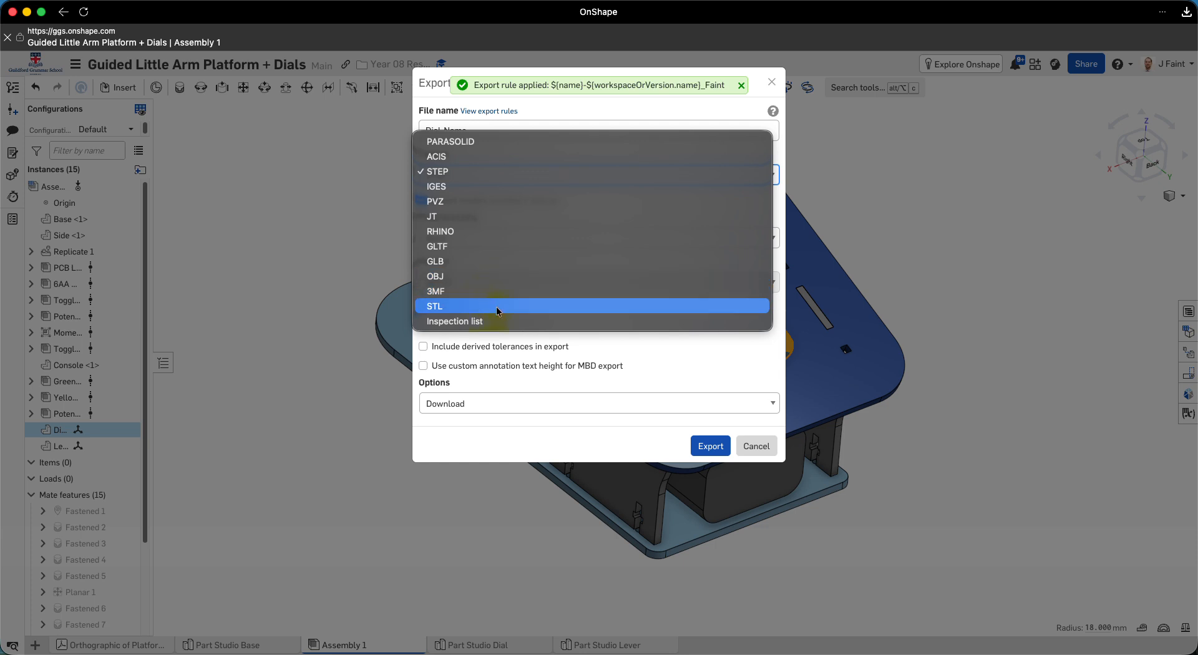
{"action": "left_click", "coordinate": [544, 437]}
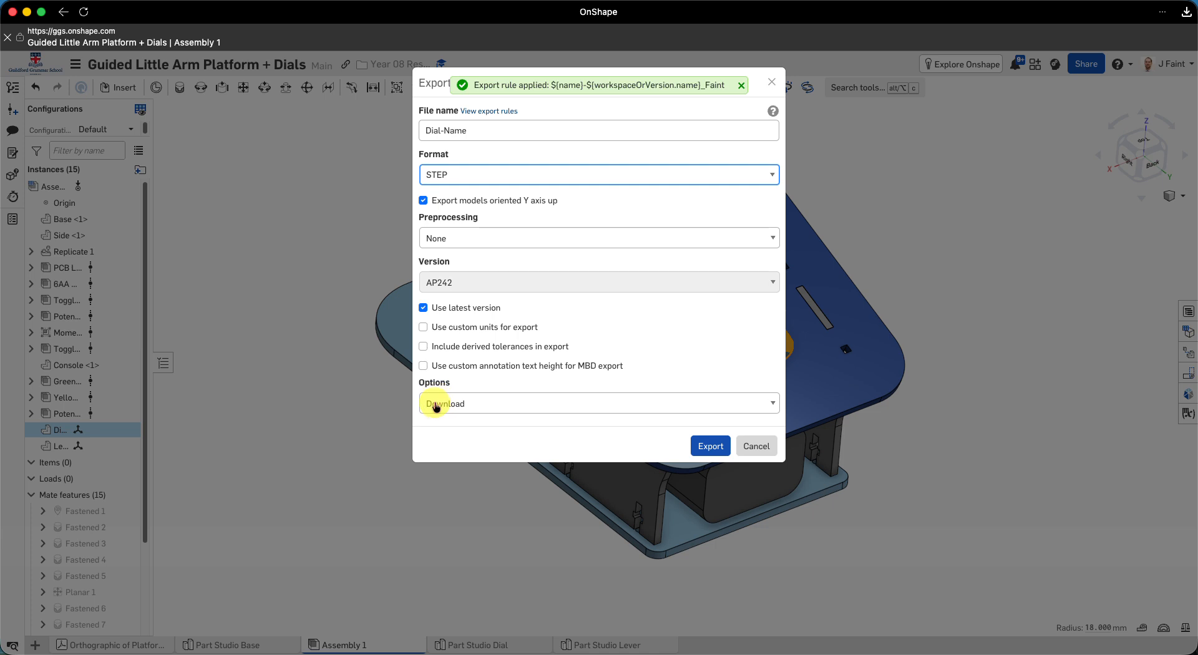
{"action": "left_click", "coordinate": [709, 449]}
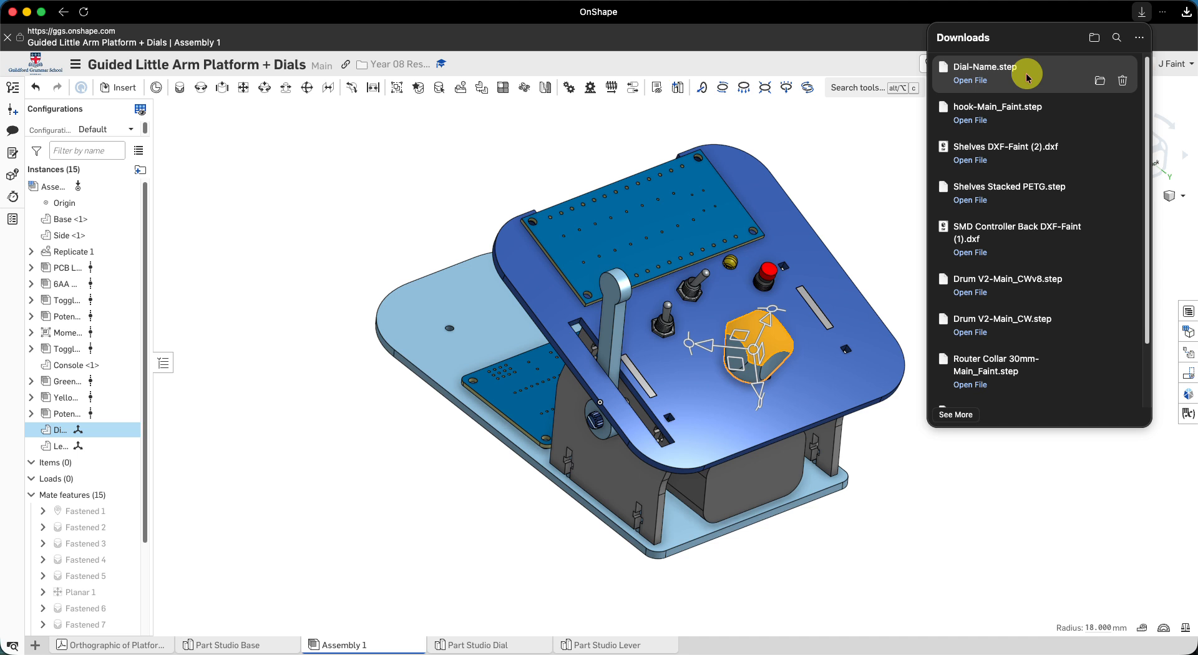
{"action": "left_click", "coordinate": [909, 171]}
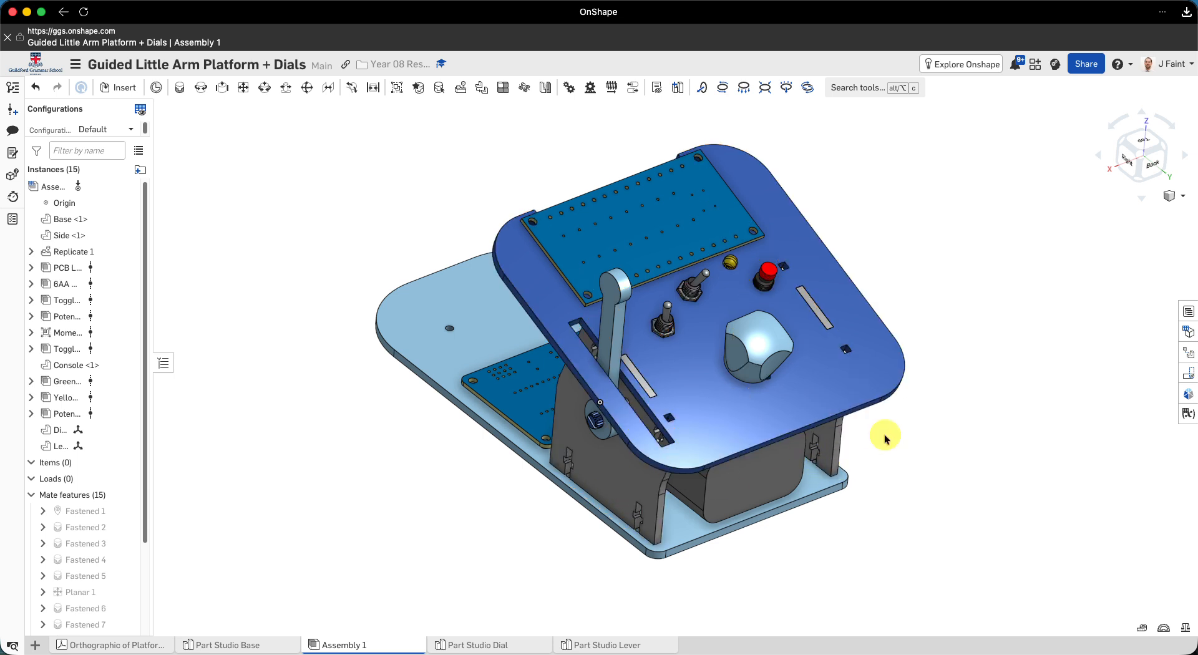
- Create a new drawing in the document from the GGS DXF template with no views
{"action": "left_click", "coordinate": [37, 646]}
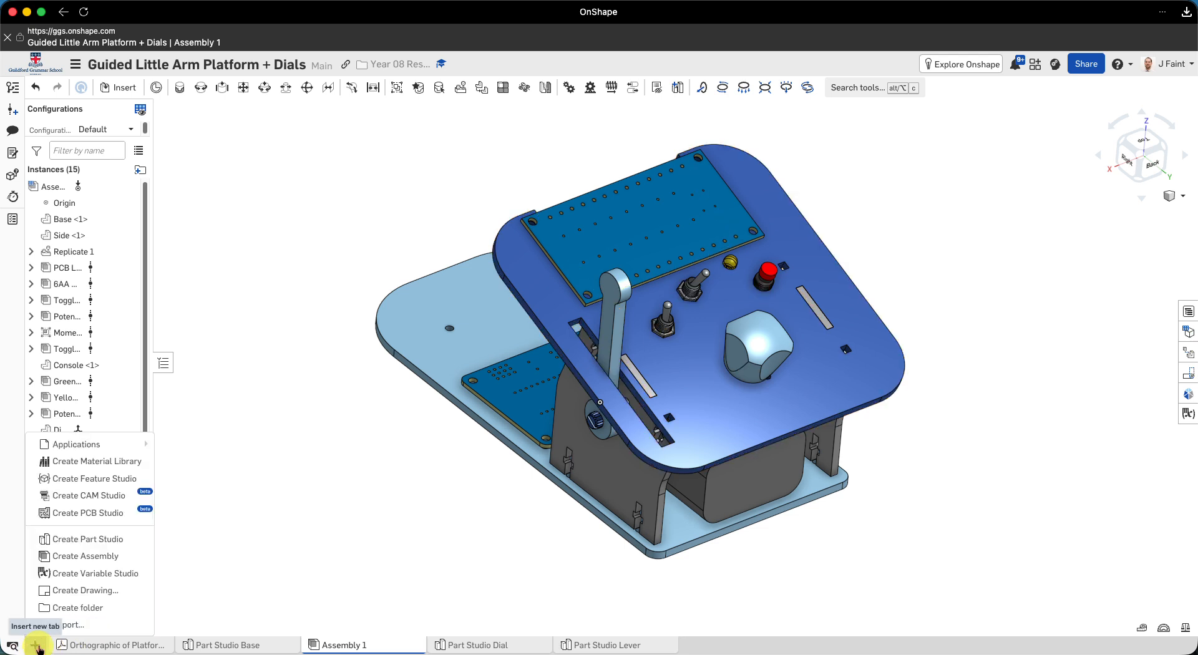
{"action": "left_click", "coordinate": [88, 592]}
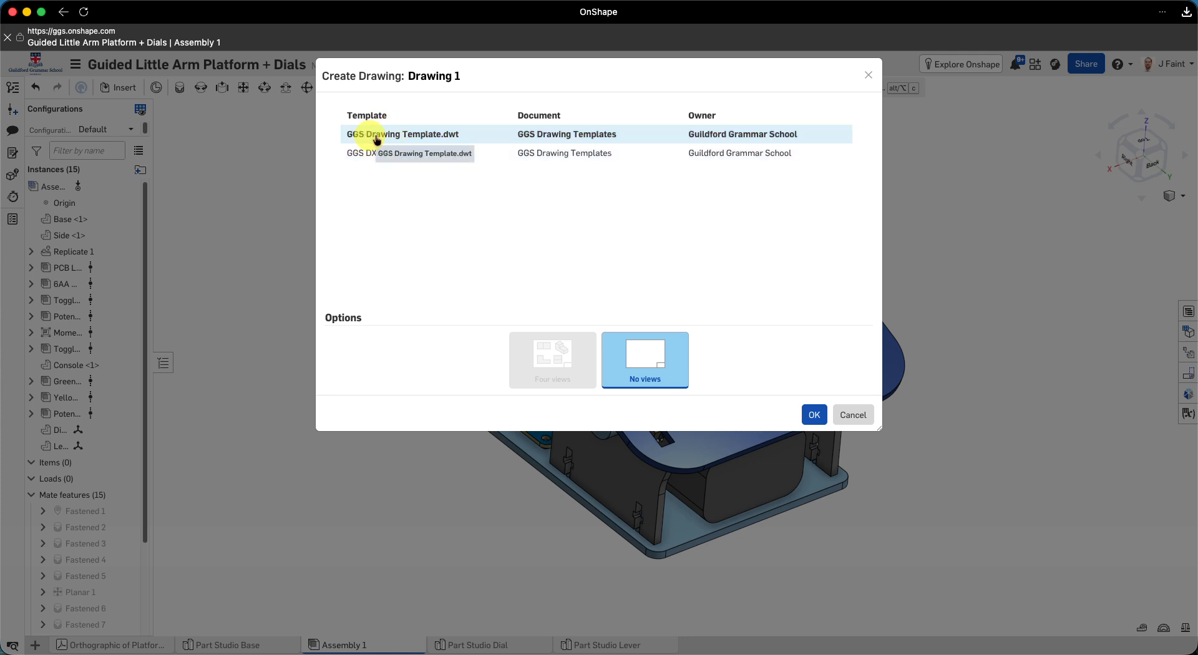
{"action": "left_click", "coordinate": [392, 157]}
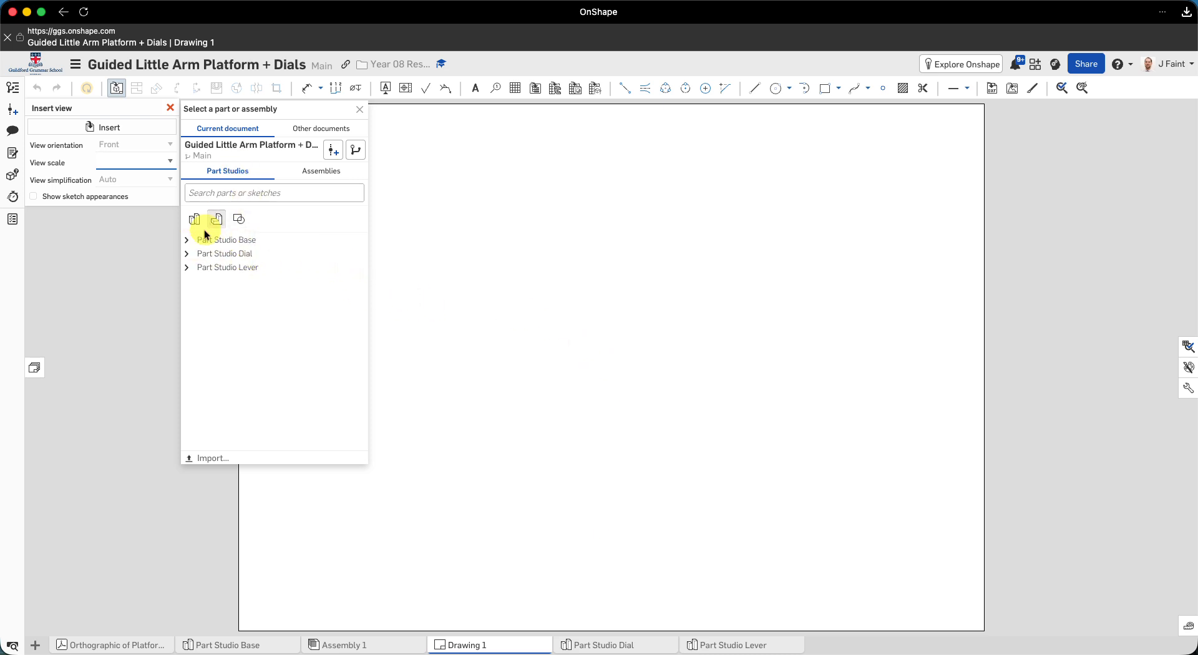
- Insert a 1:1 top view of the Base part at the left side of the drawing sheet, without any projected view
{"action": "left_click", "coordinate": [188, 243]}
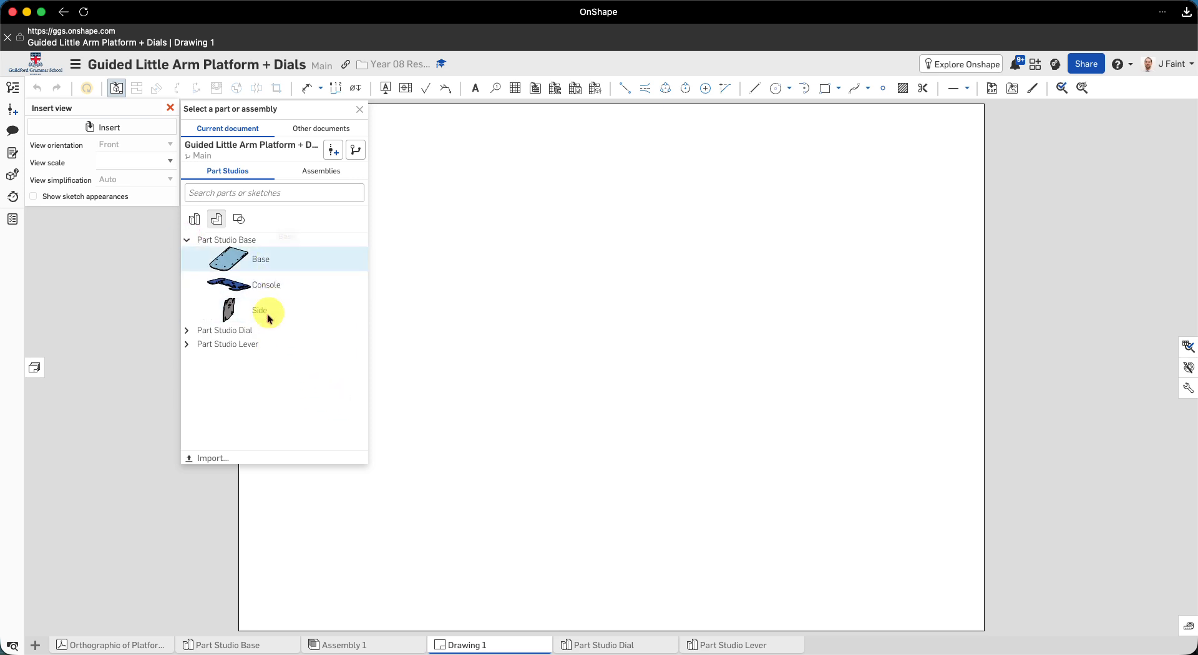
{"action": "left_click", "coordinate": [226, 264]}
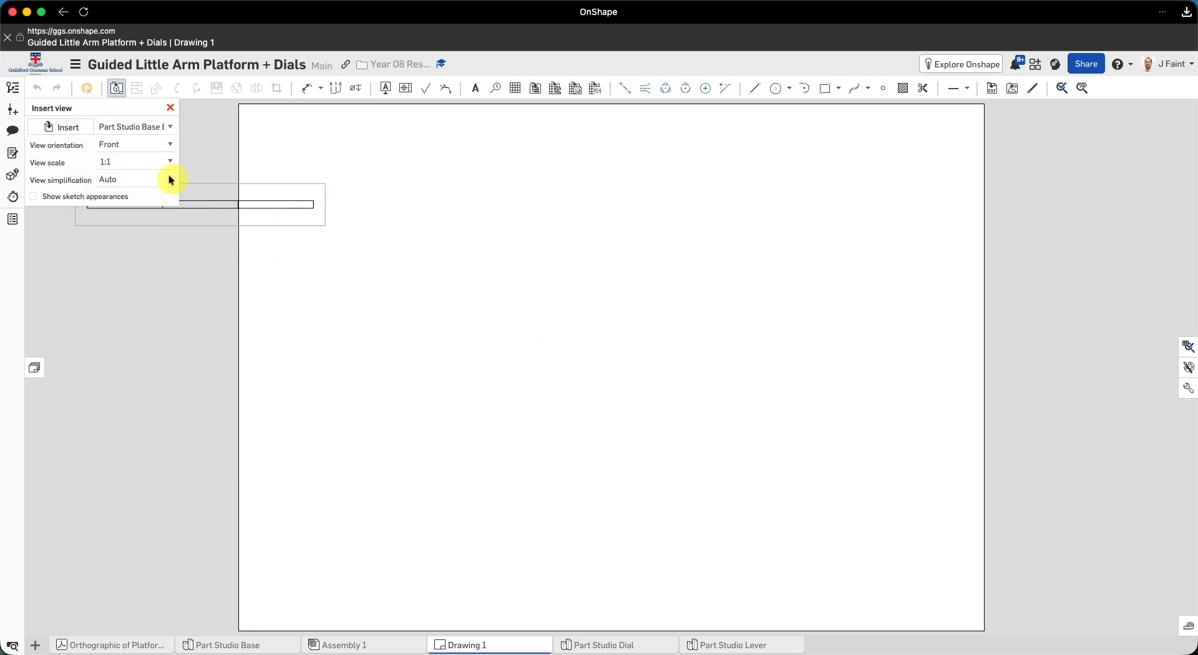
{"action": "left_click", "coordinate": [170, 147]}
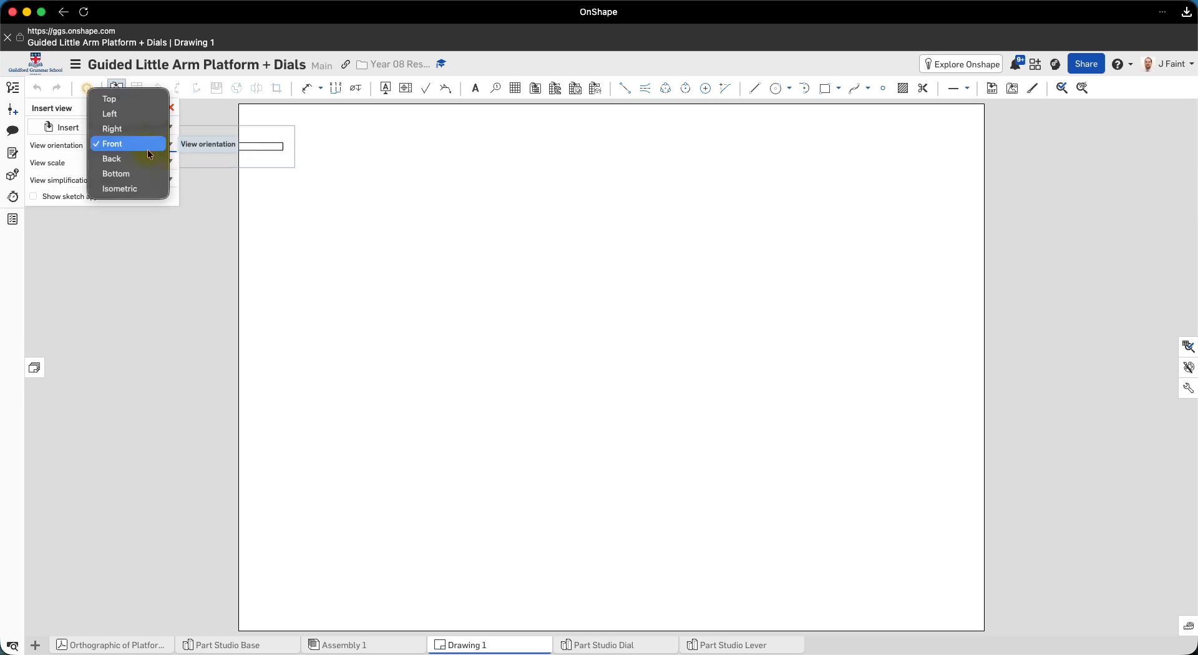
{"action": "left_click", "coordinate": [114, 100]}
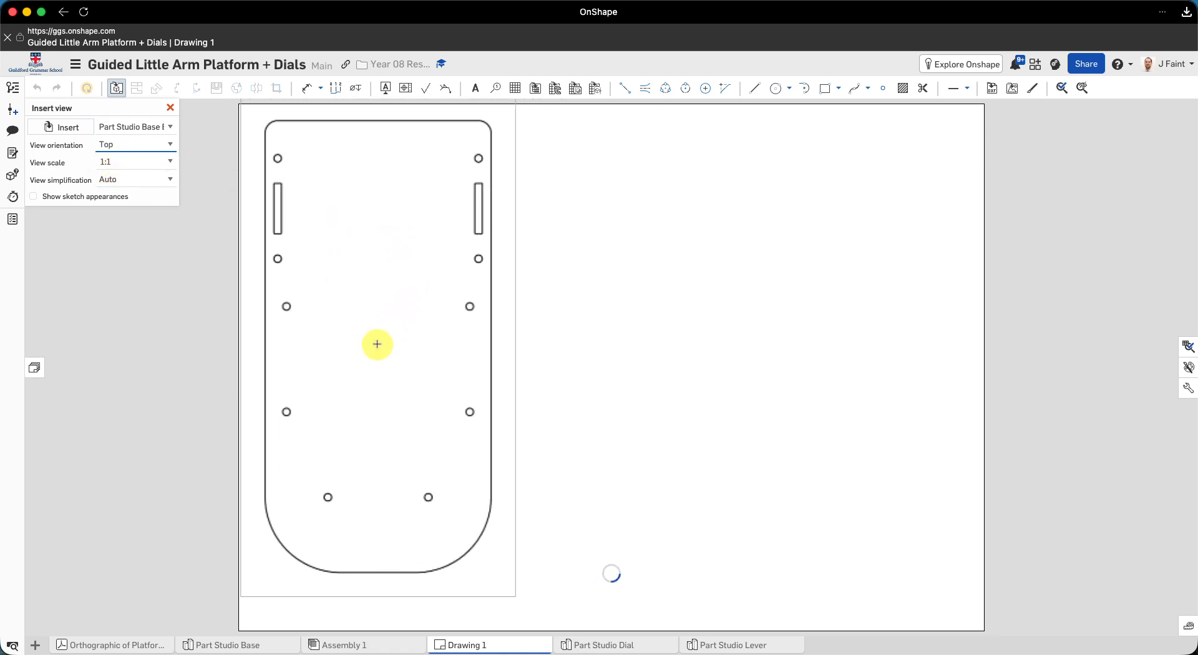
{"action": "left_click", "coordinate": [377, 344]}
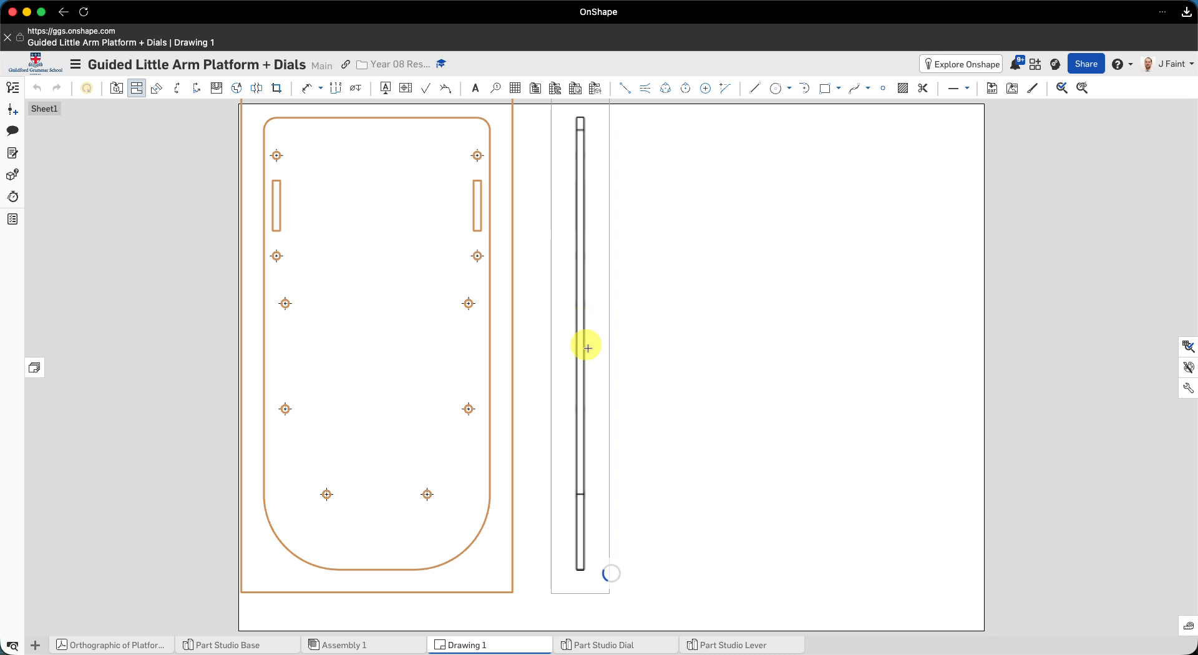
{"action": "left_click", "coordinate": [591, 368]}
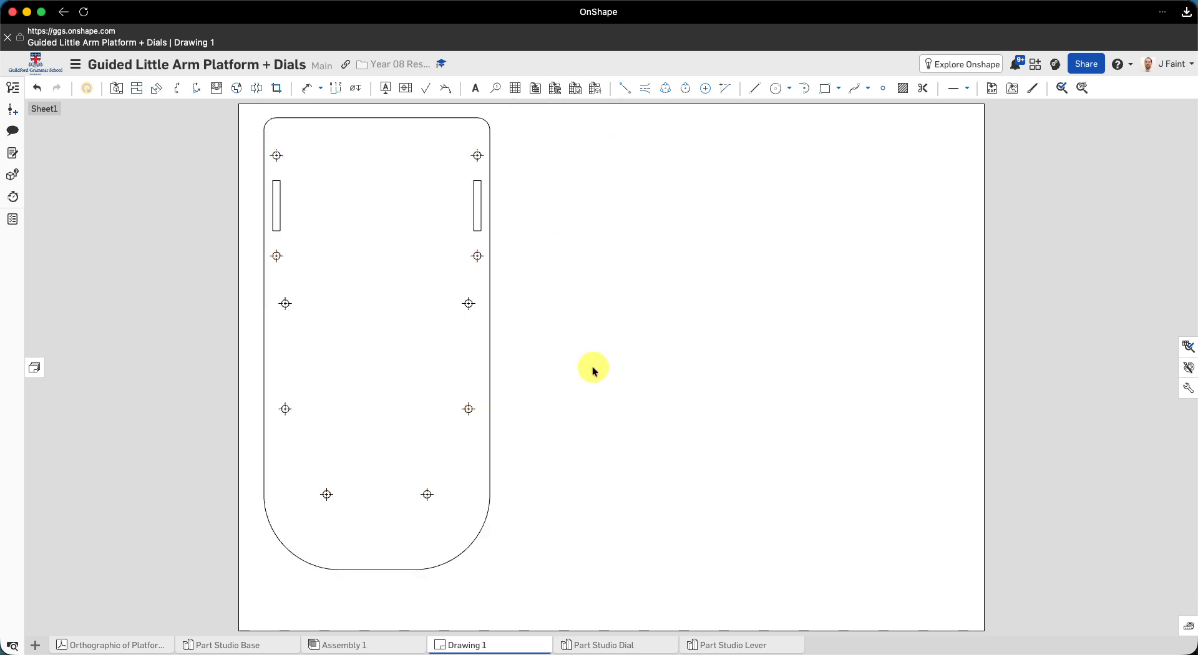
- Insert a 1:1 top view of the Console part from Part Studio Base beside the Base view, without any projected view
{"action": "left_click", "coordinate": [116, 91]}
{"action": "left_click", "coordinate": [50, 127]}
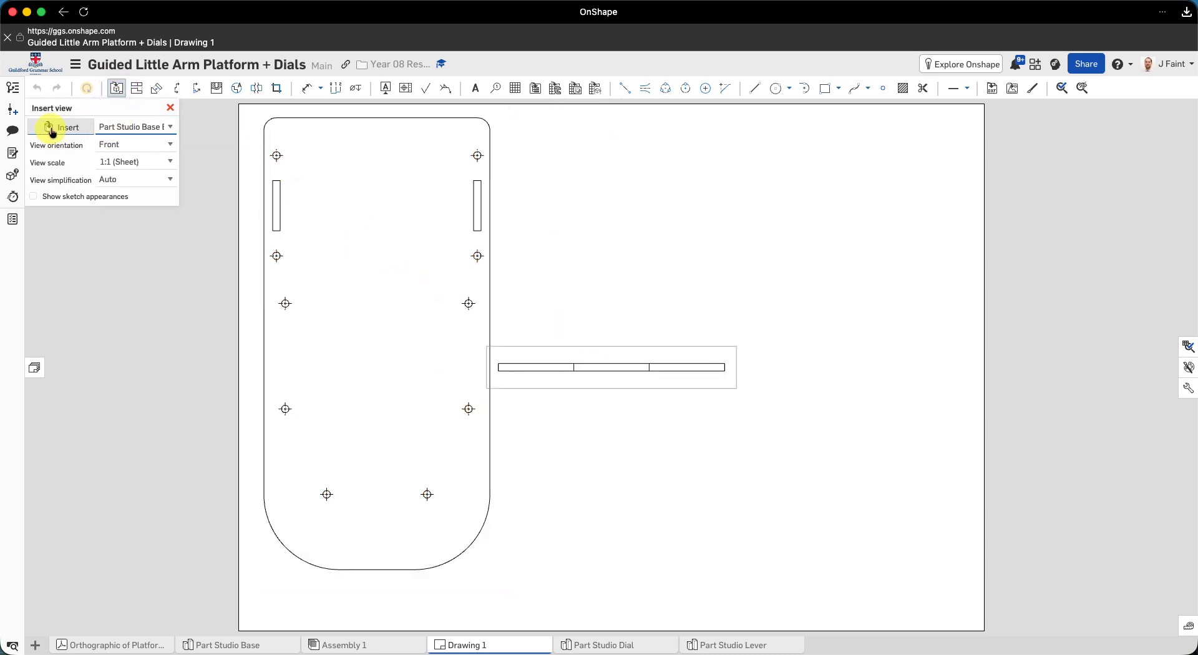
{"action": "left_click", "coordinate": [55, 126]}
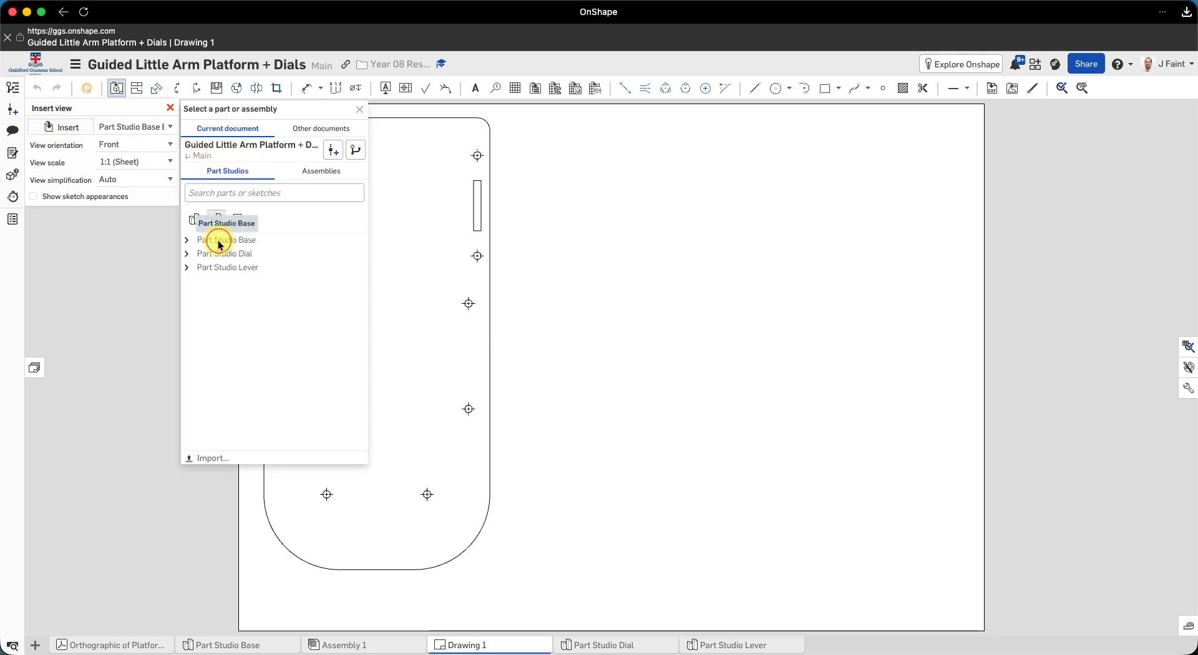
{"action": "left_click", "coordinate": [220, 243]}
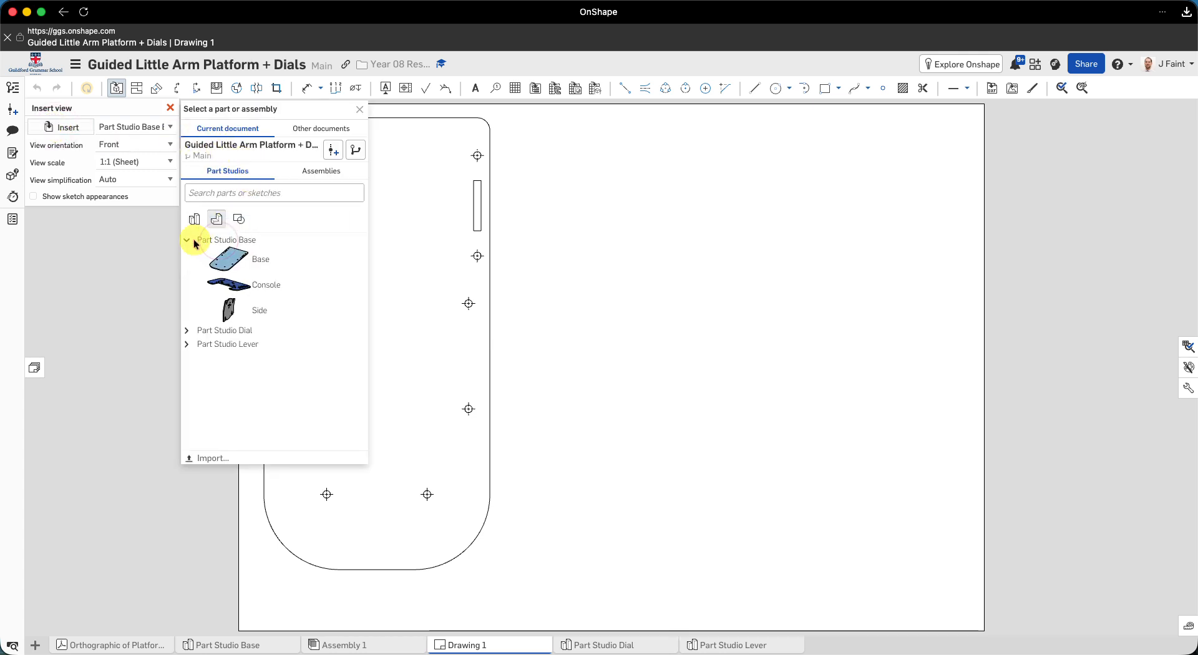
{"action": "left_click", "coordinate": [261, 288]}
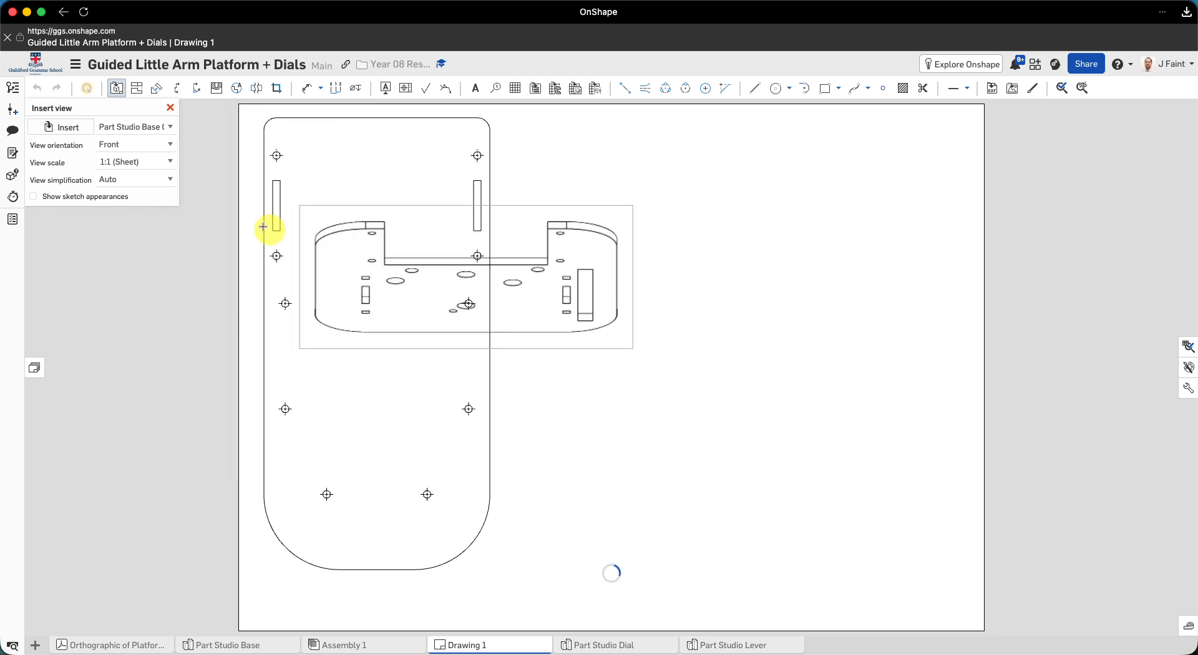
{"action": "left_click", "coordinate": [175, 148]}
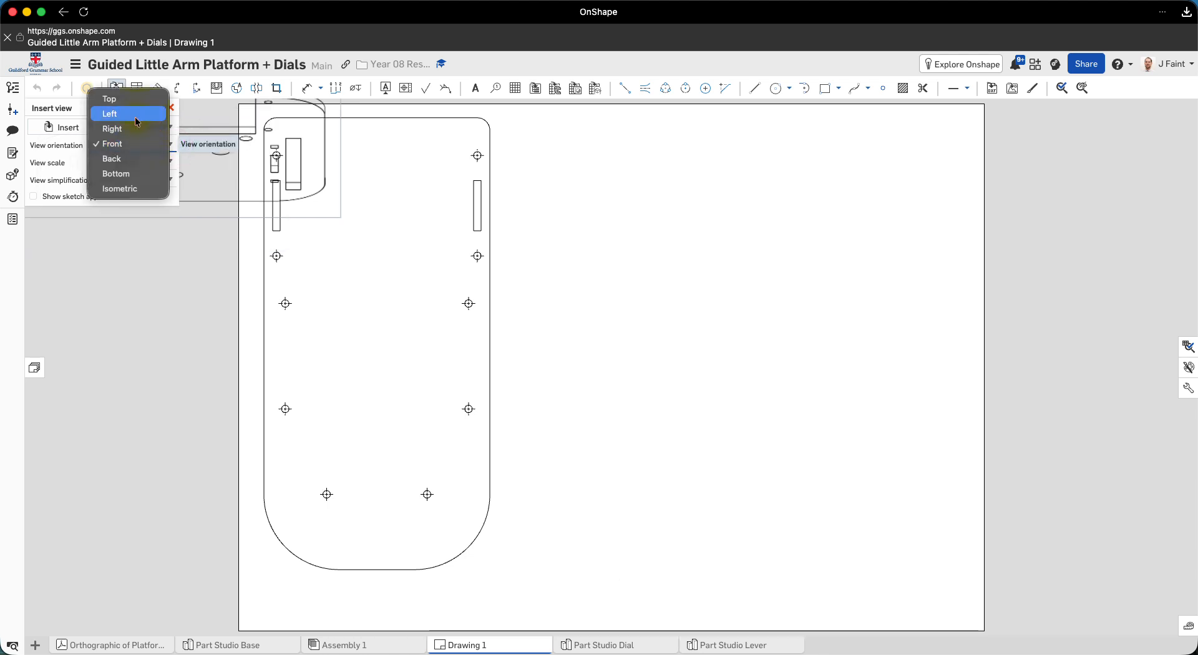
{"action": "left_click", "coordinate": [117, 99]}
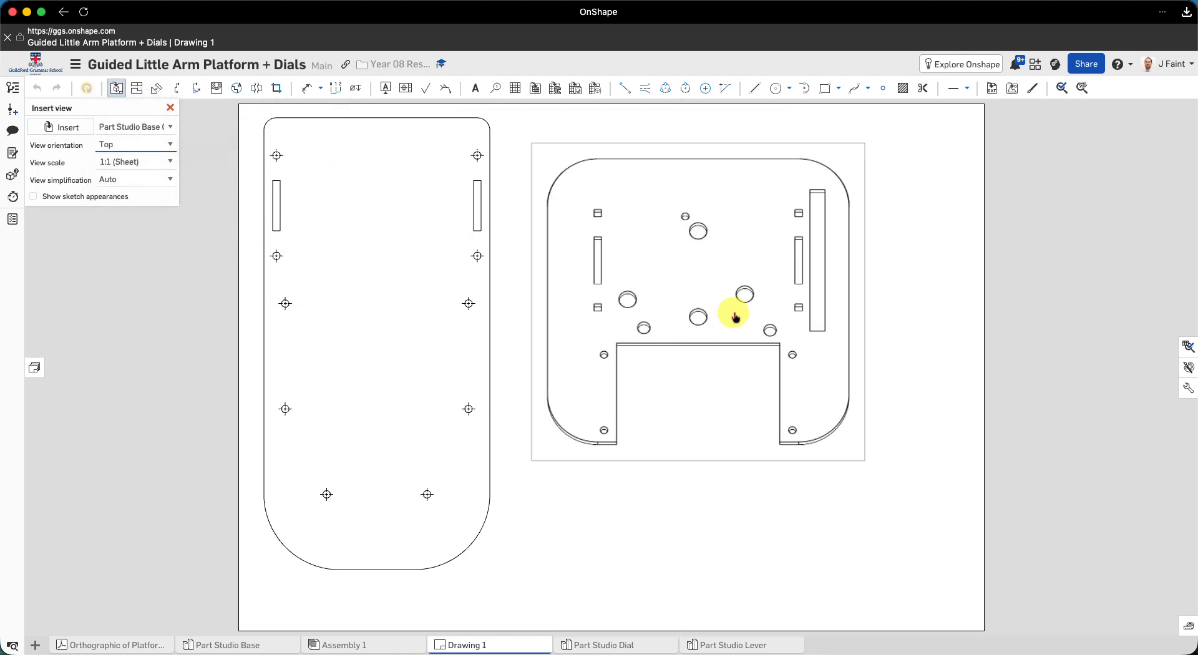
{"action": "left_click", "coordinate": [663, 269]}
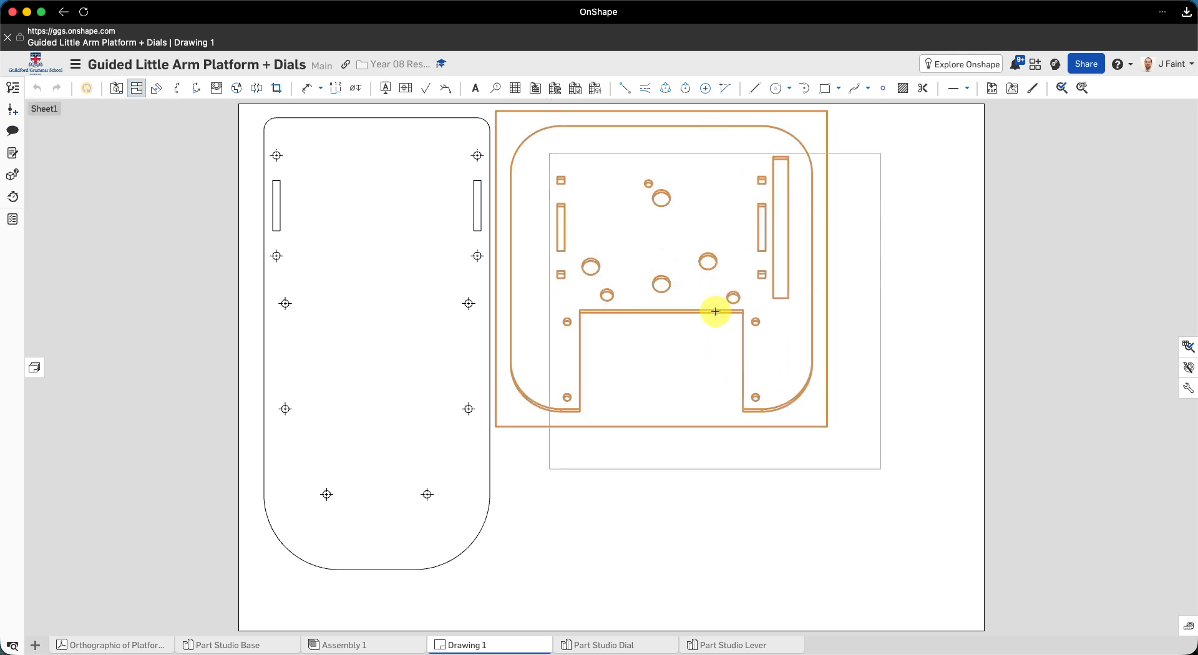
{"action": "key", "text": "Escape"}
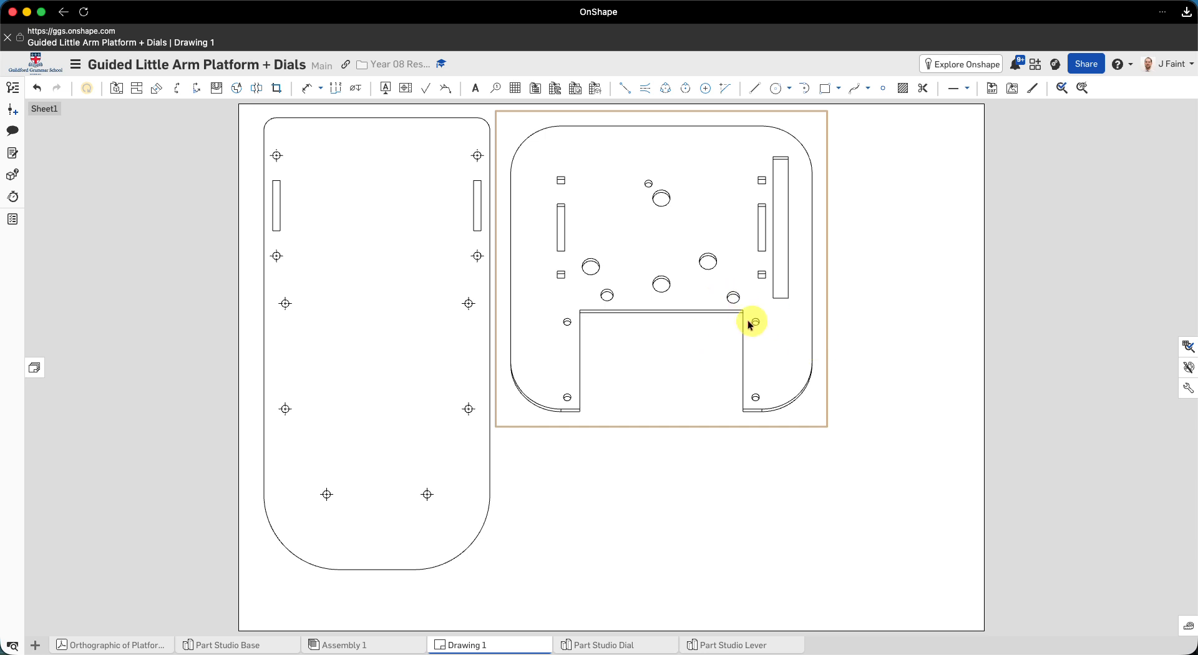
- Insert a 1:1 right view of the Side part from Part Studio Base in the sheet's upper right corner, beside the Console view
{"action": "scroll", "coordinate": [609, 319], "scroll_direction": "up", "scroll_amount": 5}
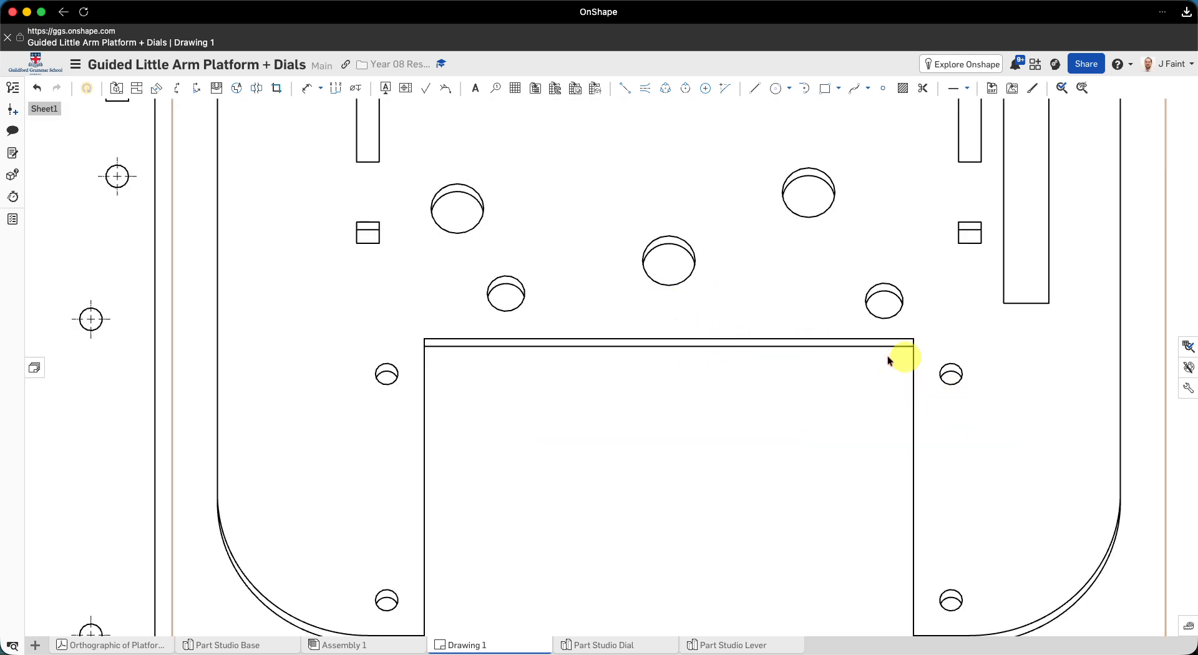
{"action": "scroll", "coordinate": [827, 323], "scroll_direction": "down", "scroll_amount": 6}
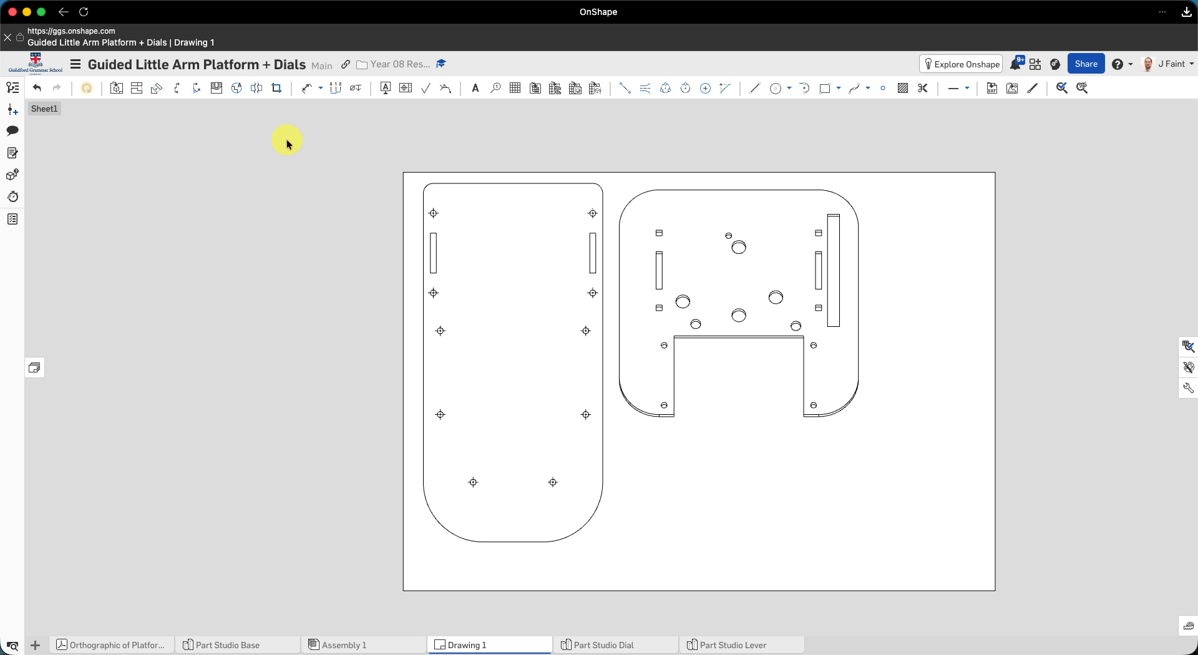
{"action": "left_click", "coordinate": [117, 90]}
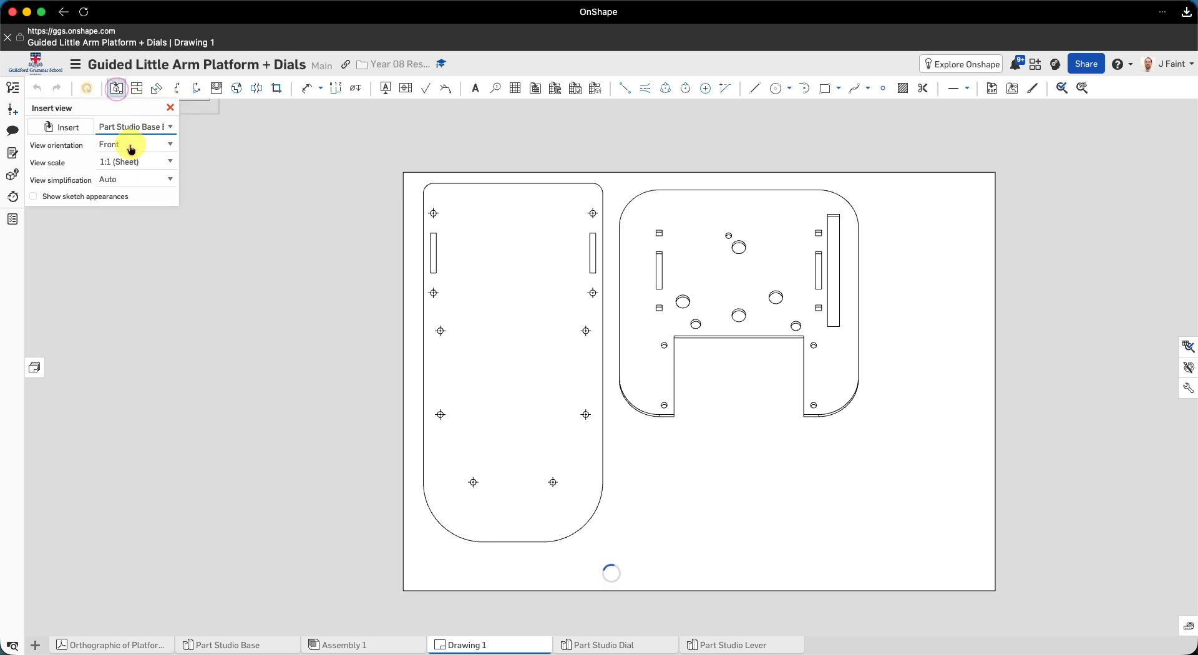
{"action": "left_click", "coordinate": [57, 129]}
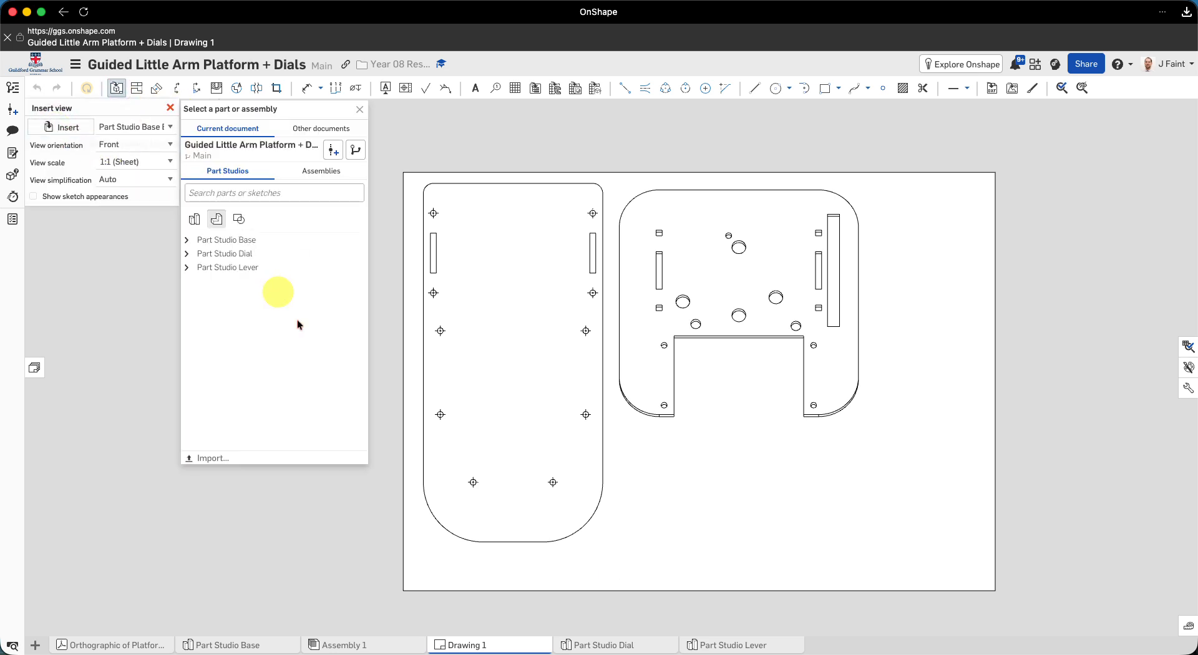
{"action": "left_click", "coordinate": [185, 242]}
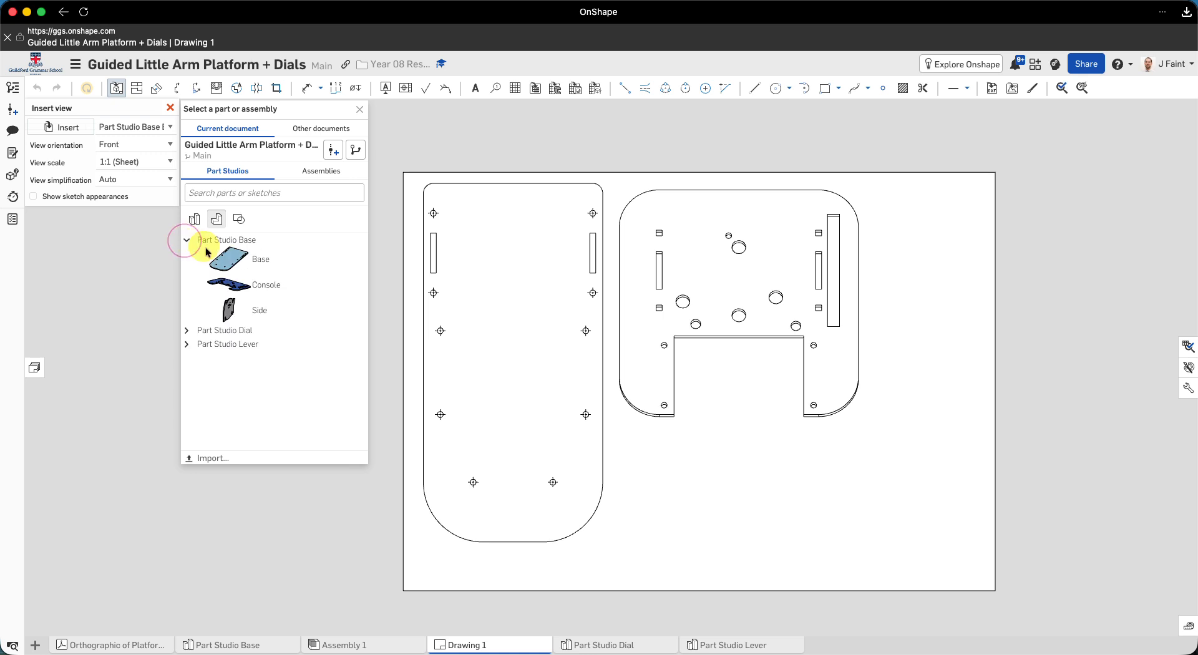
{"action": "left_click", "coordinate": [248, 315]}
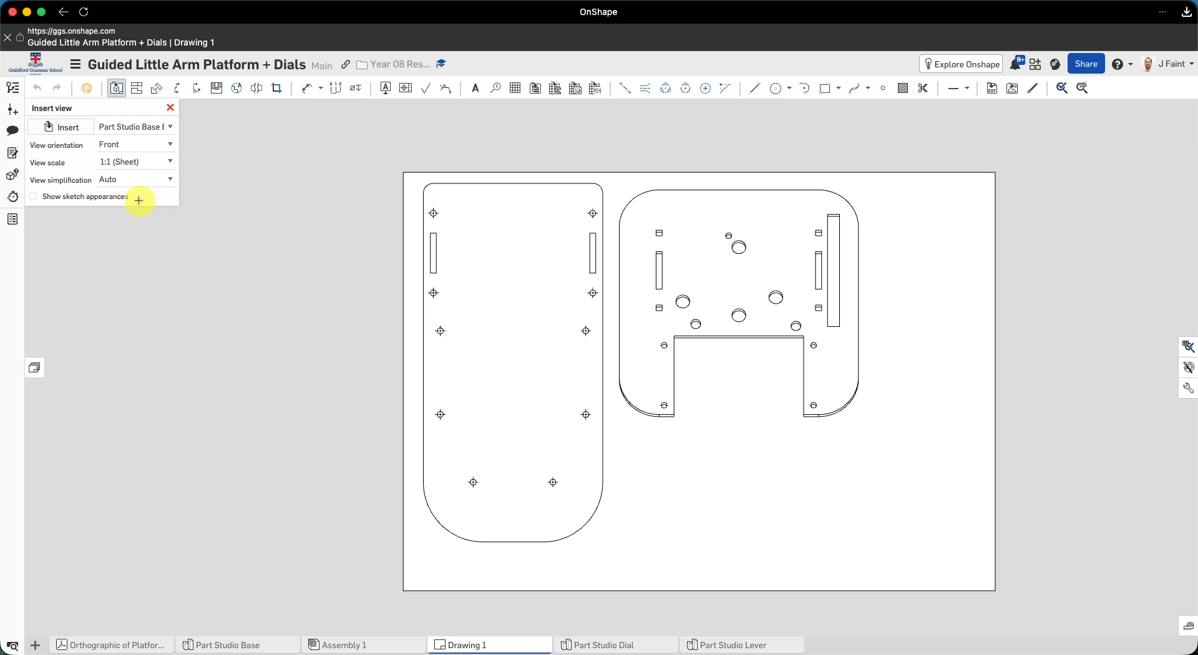
{"action": "left_click", "coordinate": [162, 147]}
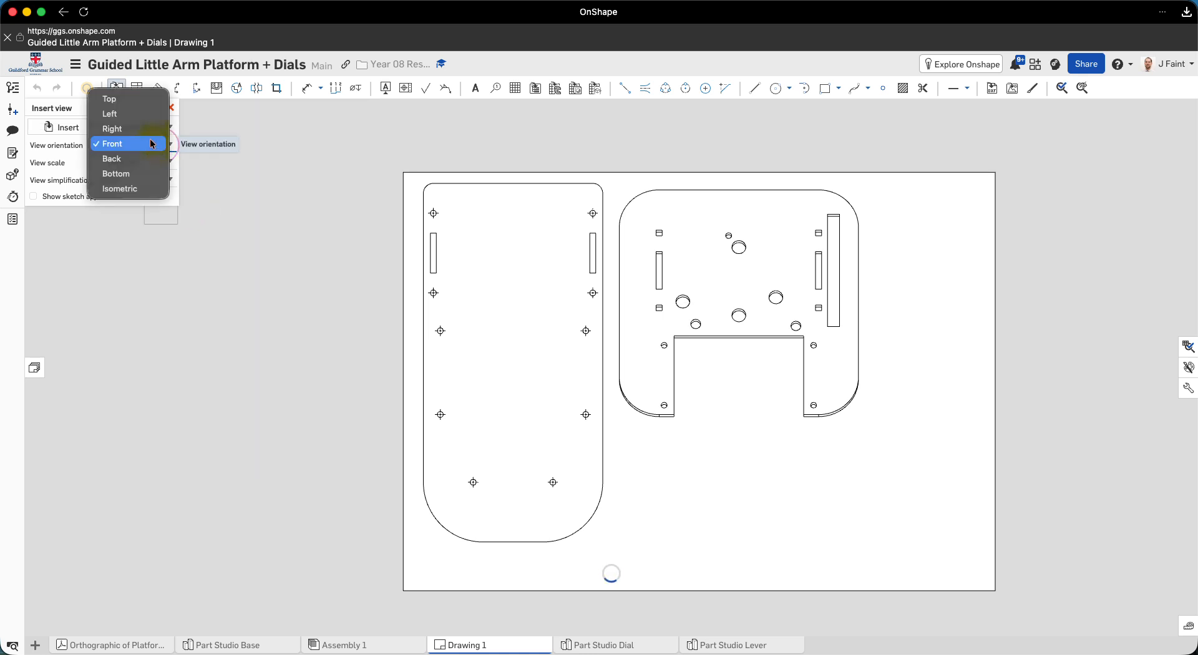
{"action": "left_click", "coordinate": [145, 129]}
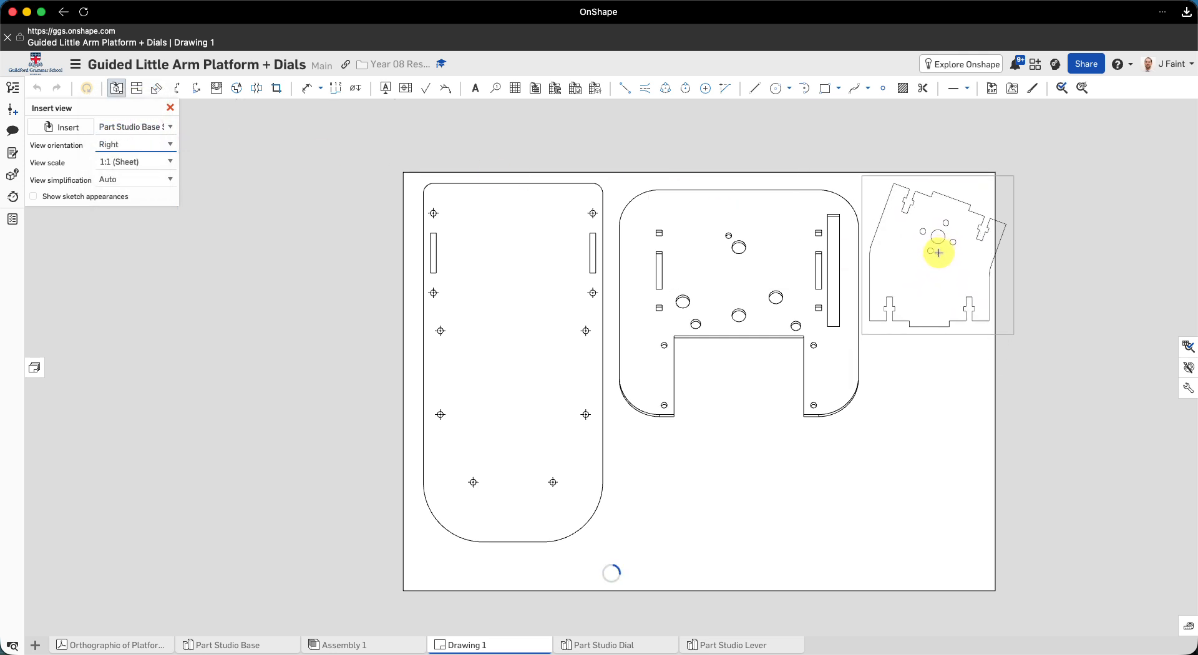
{"action": "left_click", "coordinate": [940, 249]}
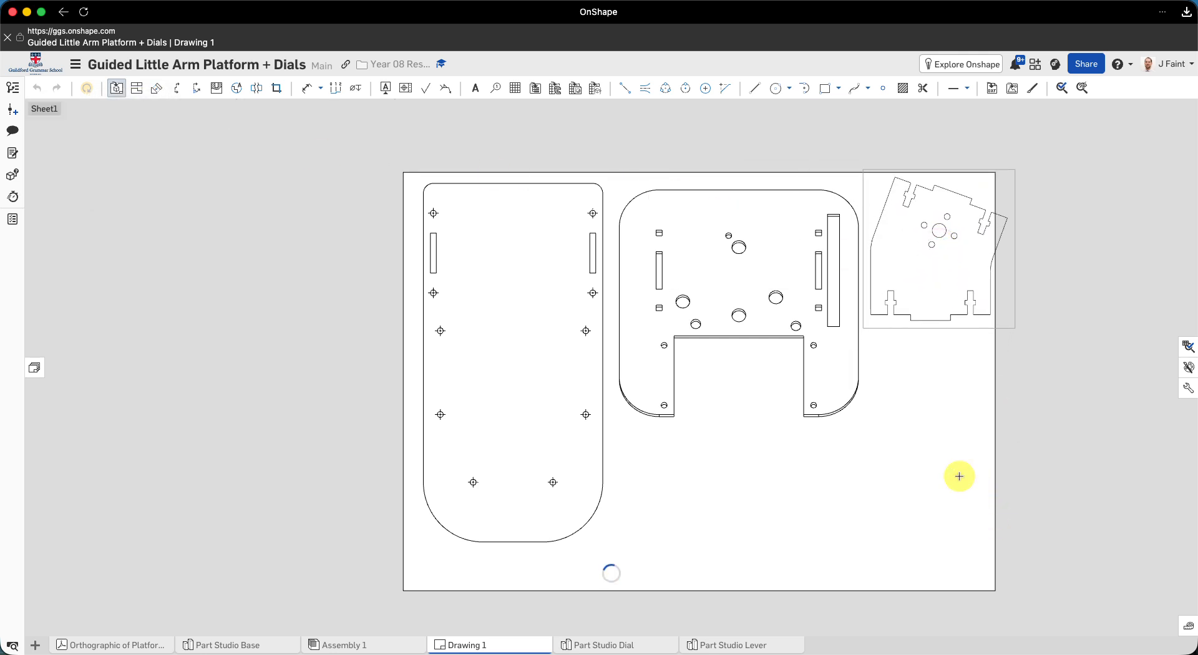
{"action": "left_click", "coordinate": [936, 302]}
{"action": "mouse_move", "coordinate": [936, 302]}
{"action": "left_mouse_down"}
{"action": "mouse_move", "coordinate": [975, 434]}
{"action": "mouse_move", "coordinate": [925, 320]}
{"action": "left_mouse_up"}
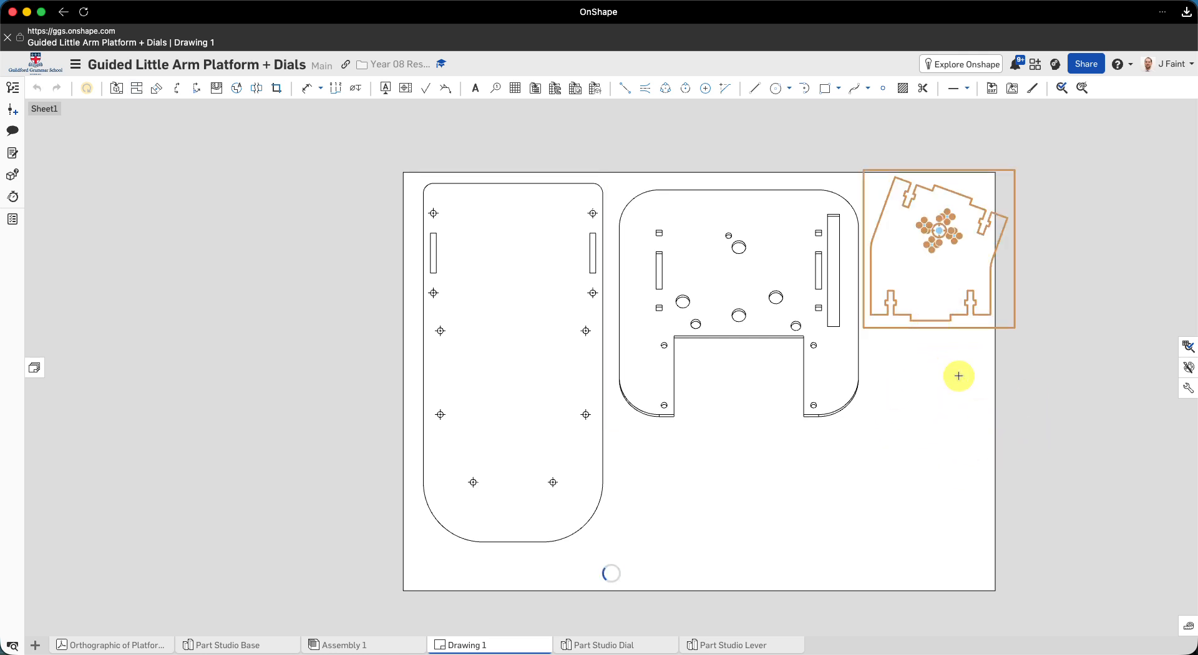
- Place a copy of the Side view directly below the original Side view on the drawing sheet
{"action": "left_click_drag", "start_coordinate": [1000, 427], "coordinate": [1055, 393]}
{"action": "left_click_drag", "start_coordinate": [1030, 315], "coordinate": [958, 463]}
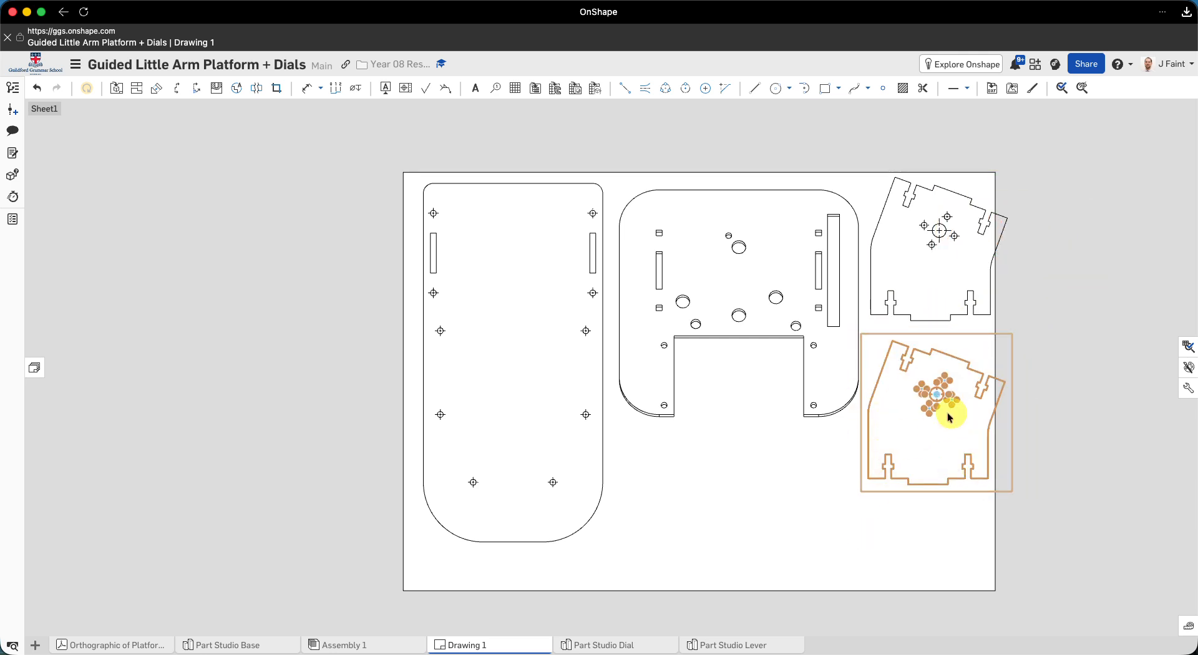
{"action": "right_click", "coordinate": [933, 460]}
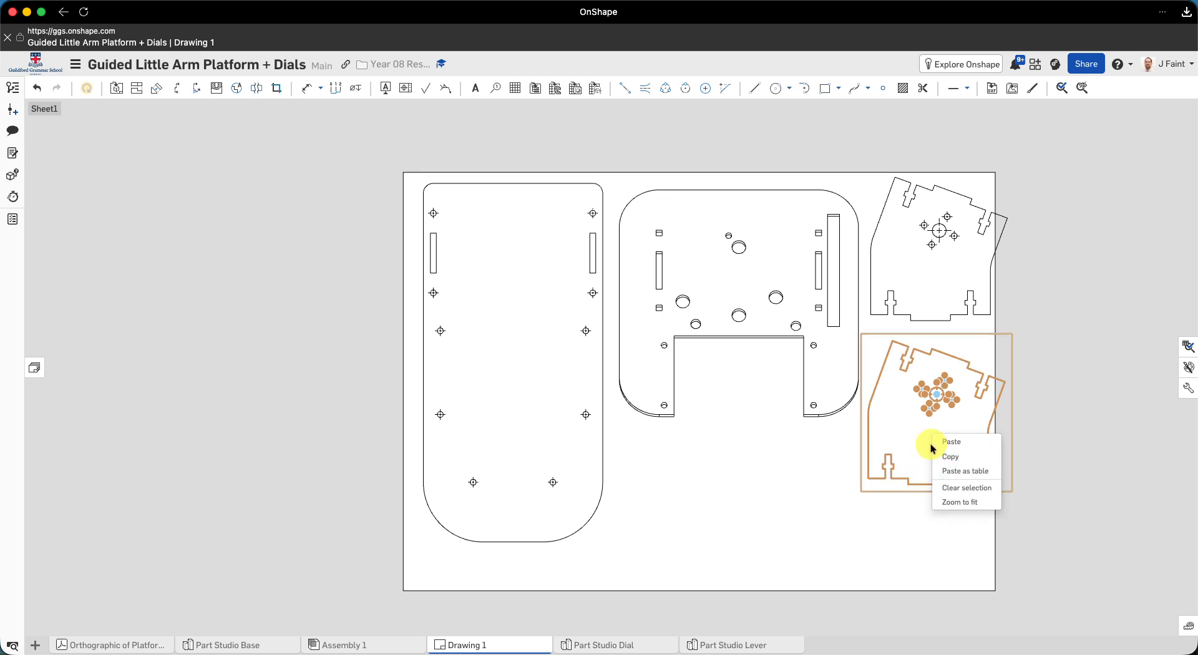
{"action": "left_click", "coordinate": [869, 528]}
{"action": "right_click", "coordinate": [915, 462]}
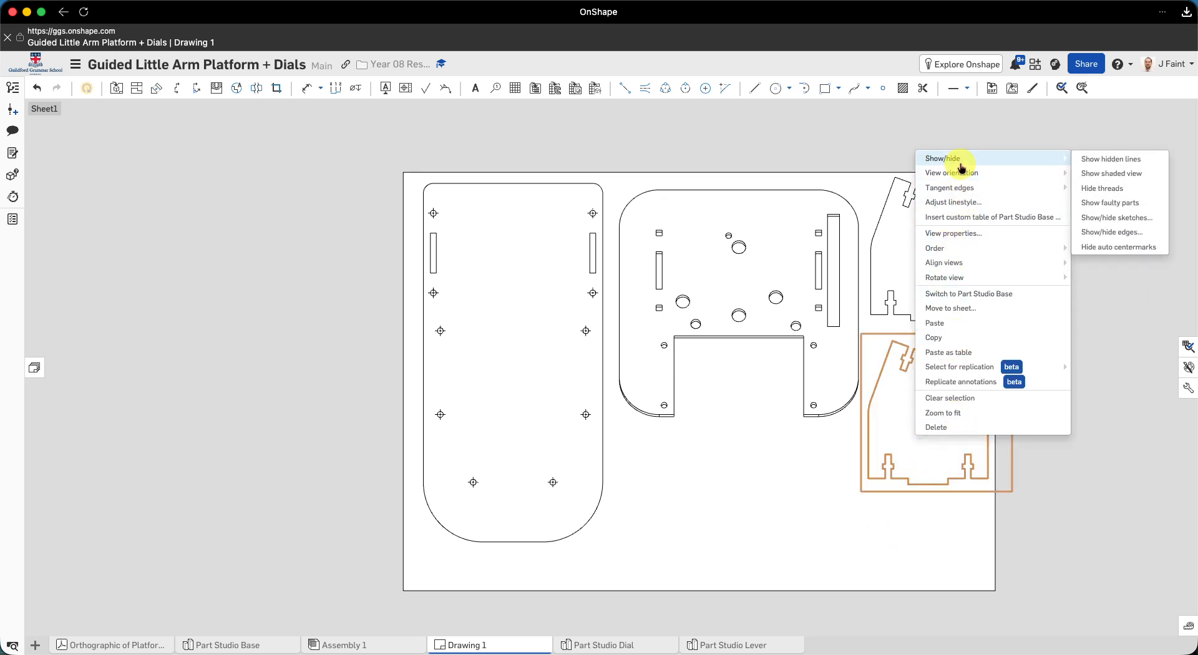
{"action": "left_click", "coordinate": [891, 486]}
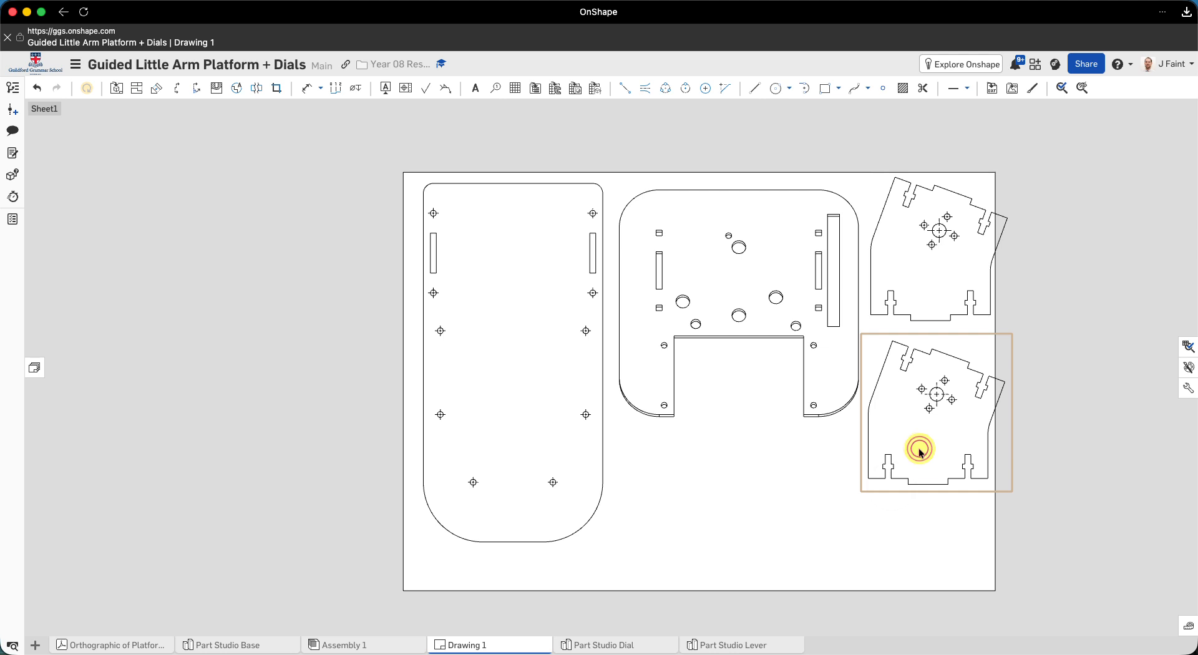
- Change the view orientation of the lower Side view from Right to Left
{"action": "double_click", "coordinate": [921, 450]}
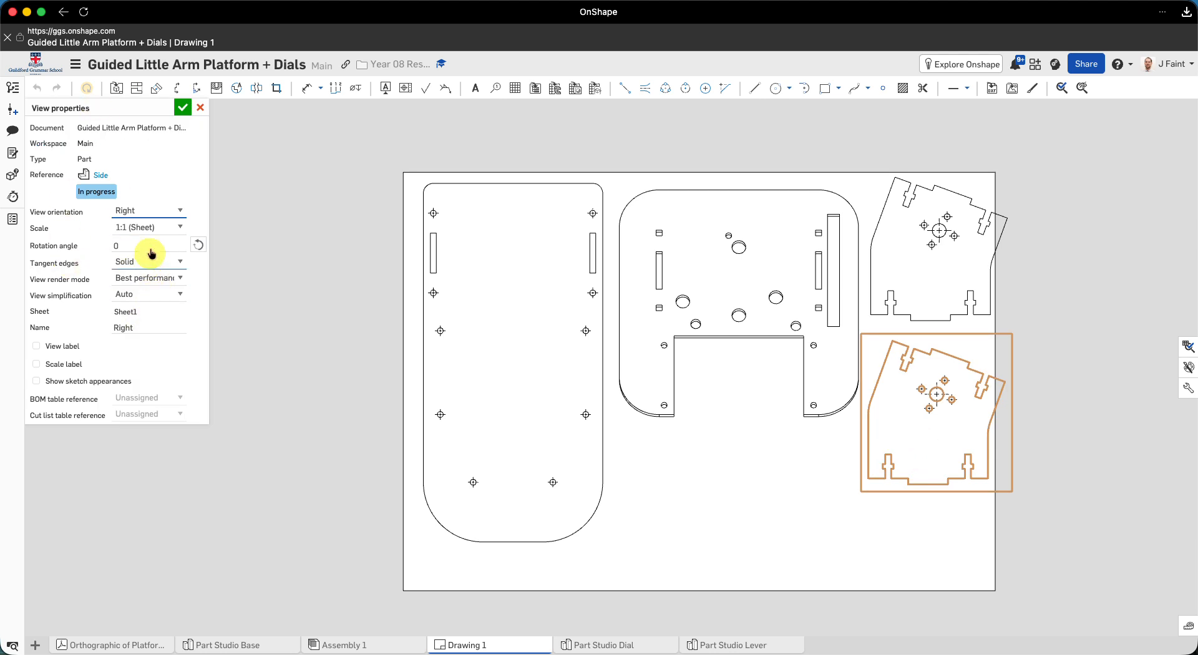
{"action": "left_click", "coordinate": [148, 210]}
{"action": "left_click", "coordinate": [142, 196]}
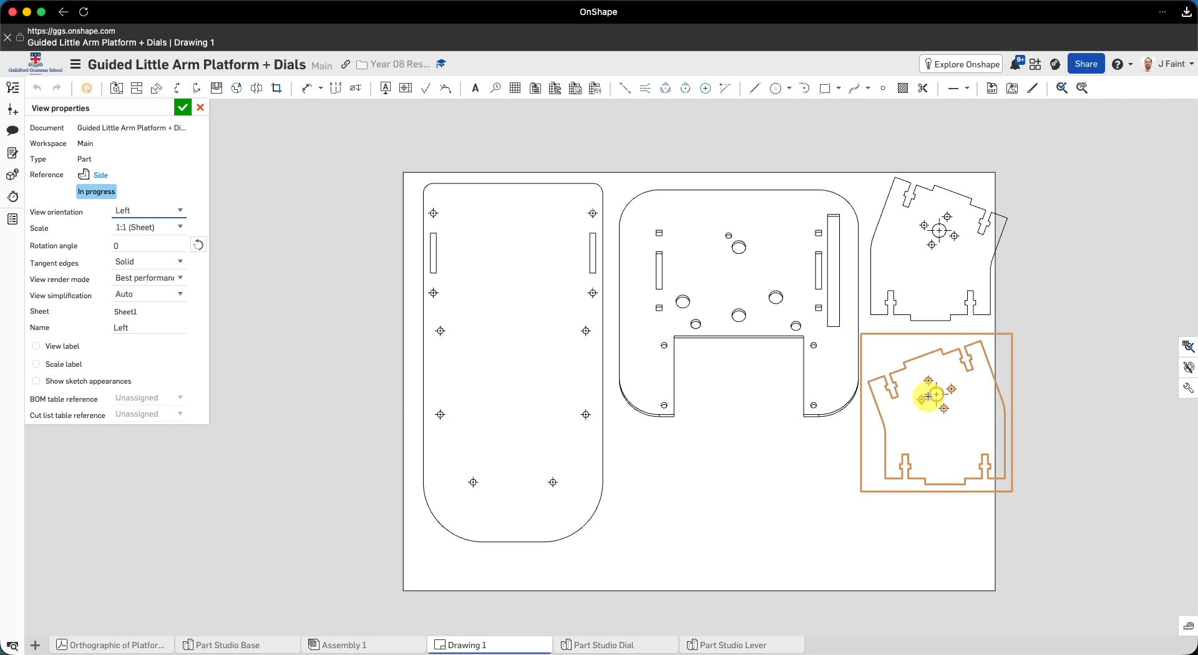
{"action": "left_click", "coordinate": [182, 108]}
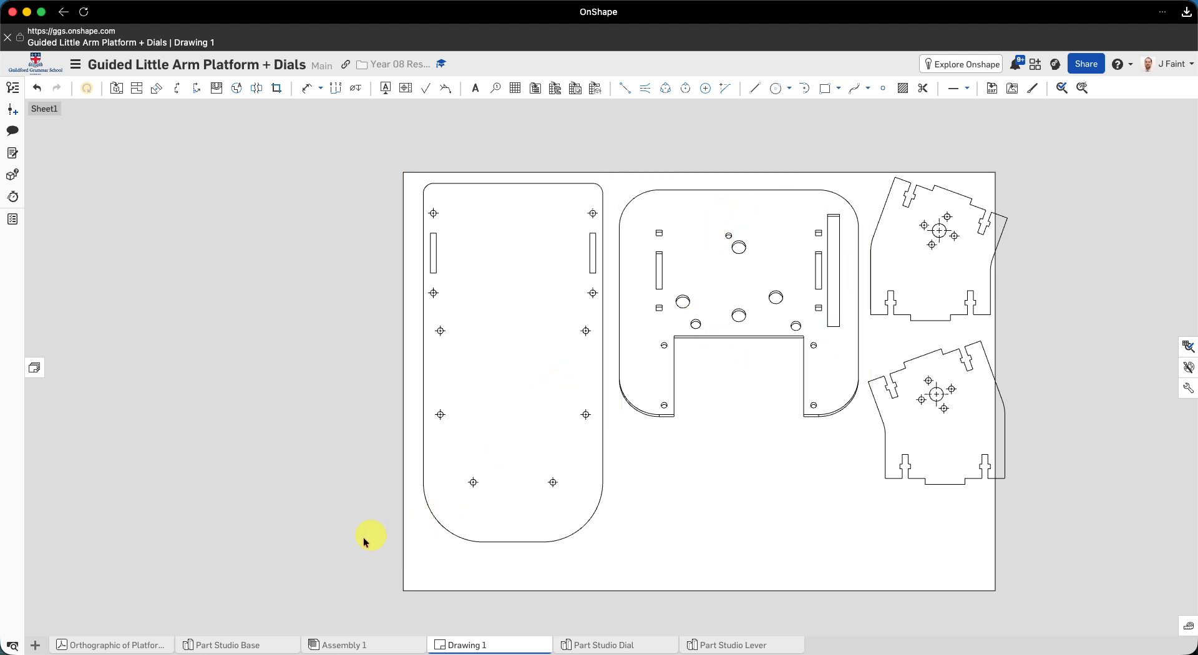
- Open Part Studio Base and orient the model normal to the outer face of the Console part
{"action": "mouse_move", "coordinate": [105, 649]}
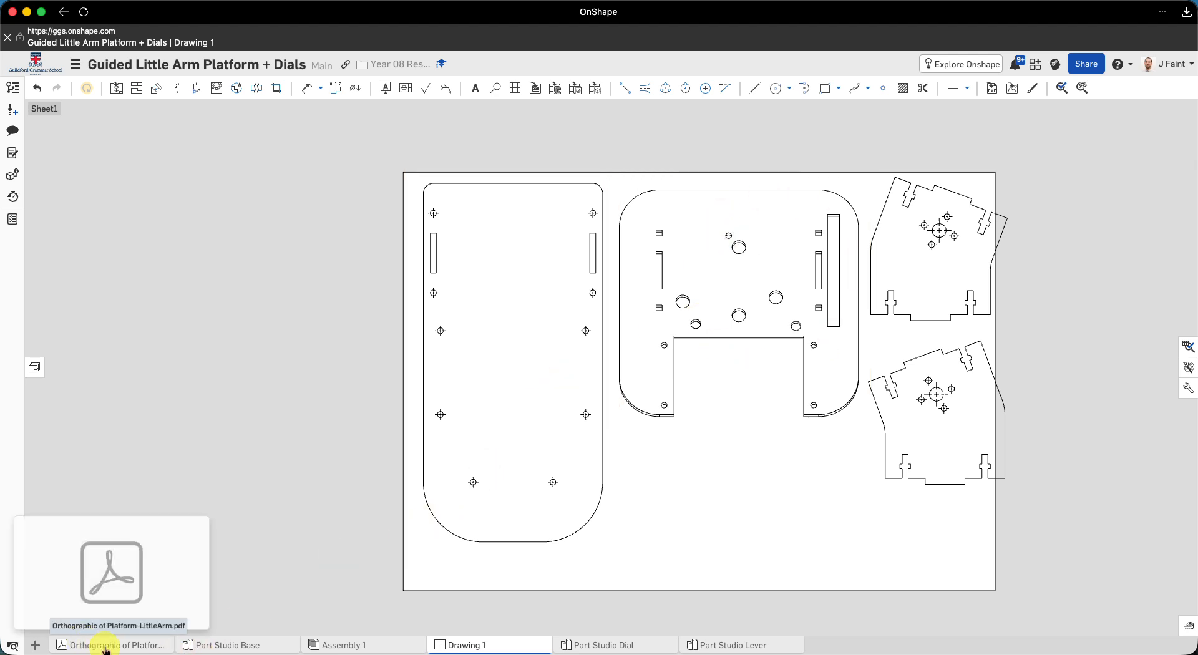
{"action": "left_click", "coordinate": [246, 647]}
{"action": "right_click_drag", "start_coordinate": [717, 379], "coordinate": [722, 316]}
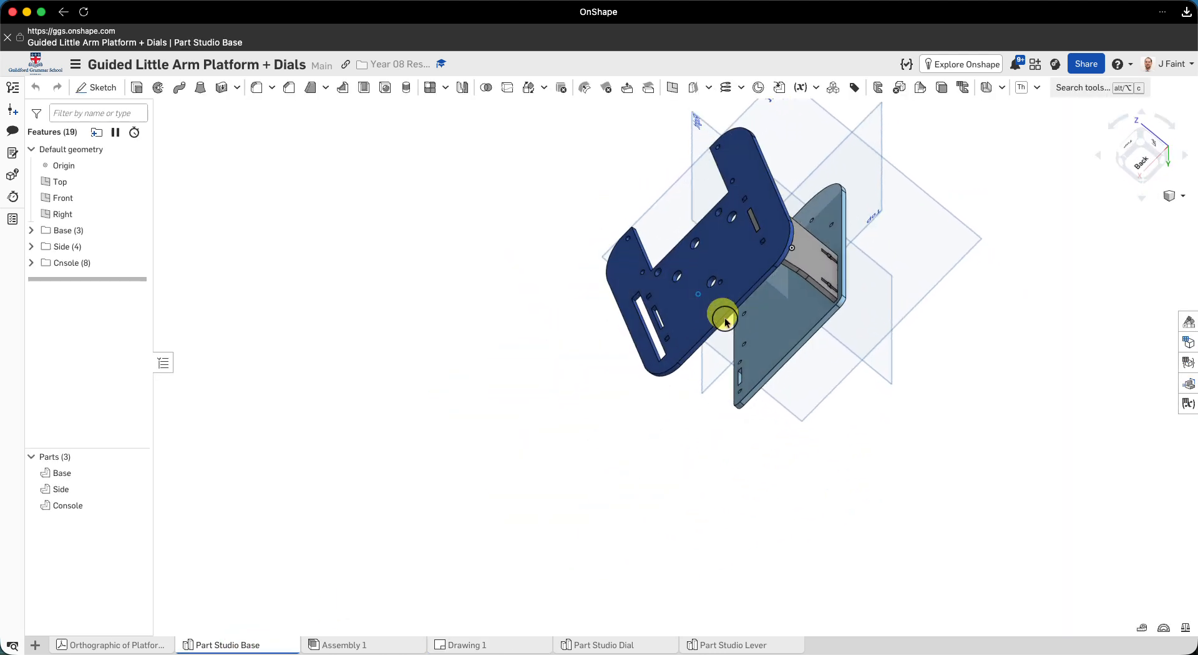
{"action": "left_click", "coordinate": [739, 268]}
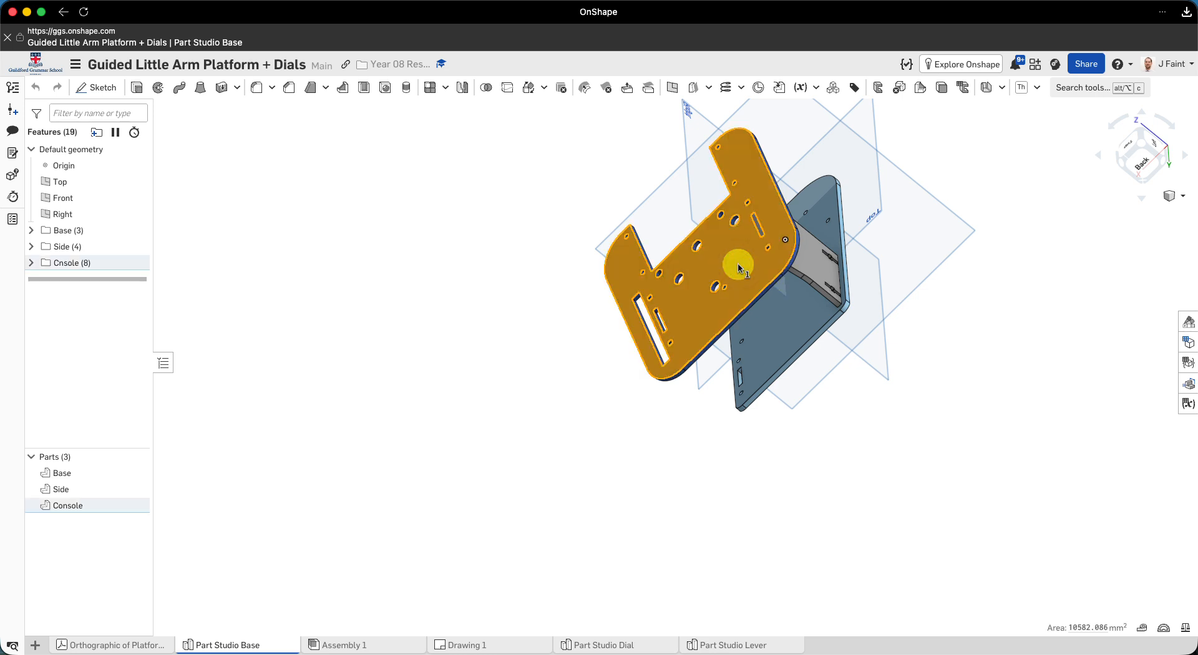
{"action": "key", "text": "n"}
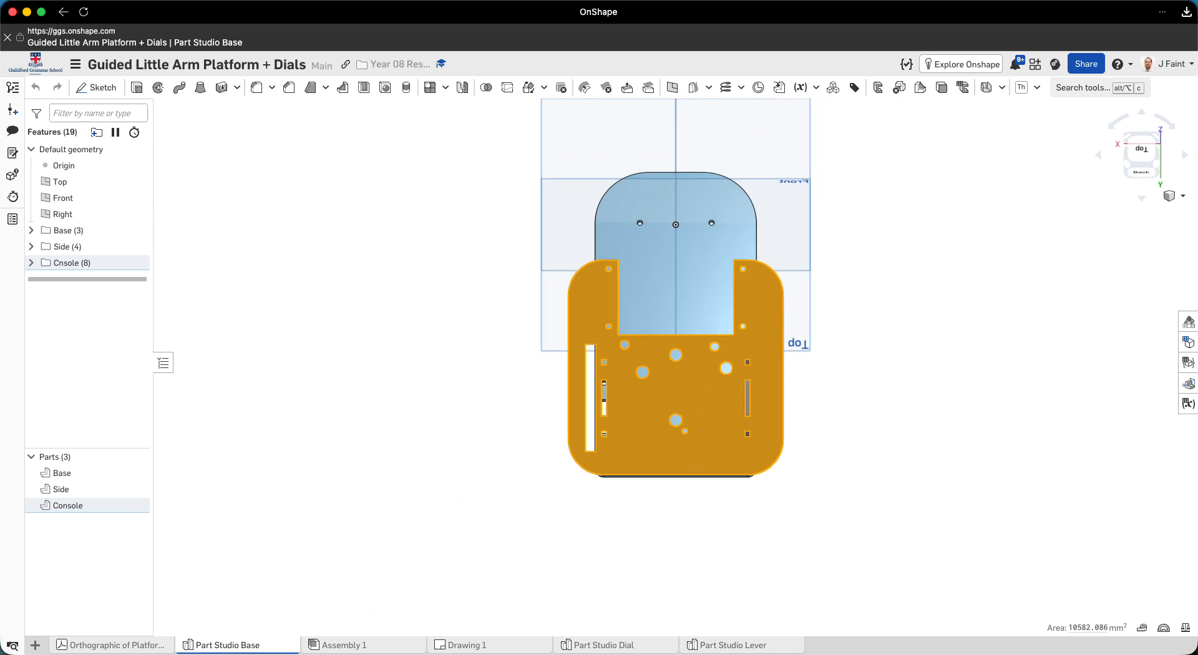
{"action": "key", "text": "n"}
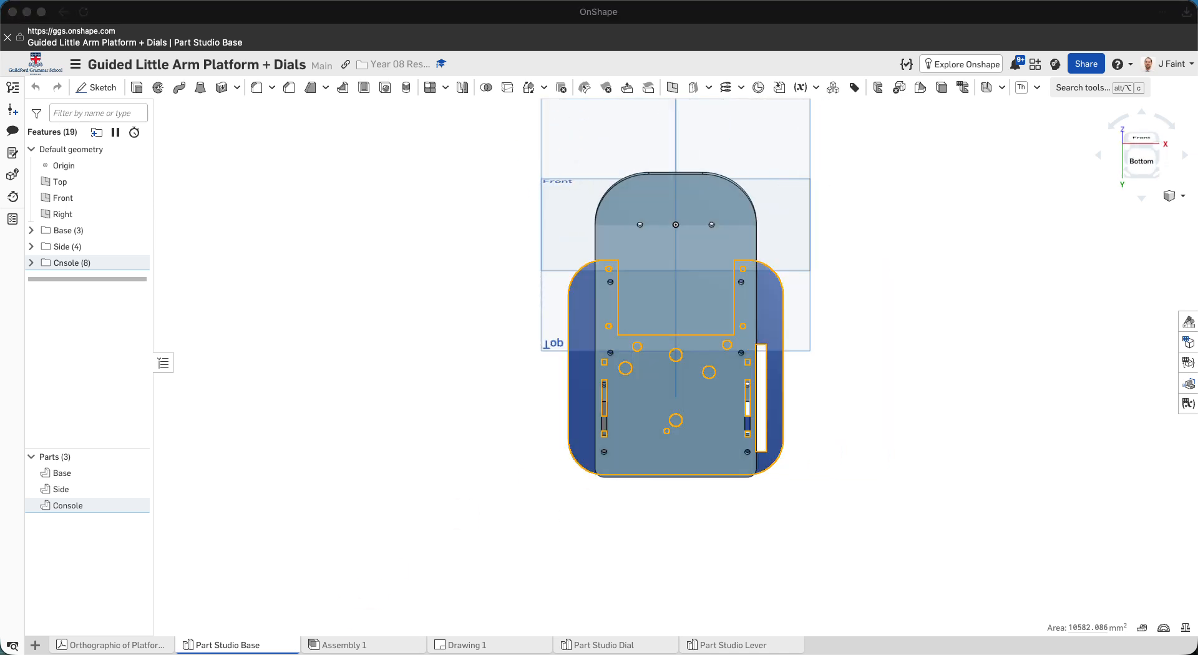
{"action": "key", "text": "n"}
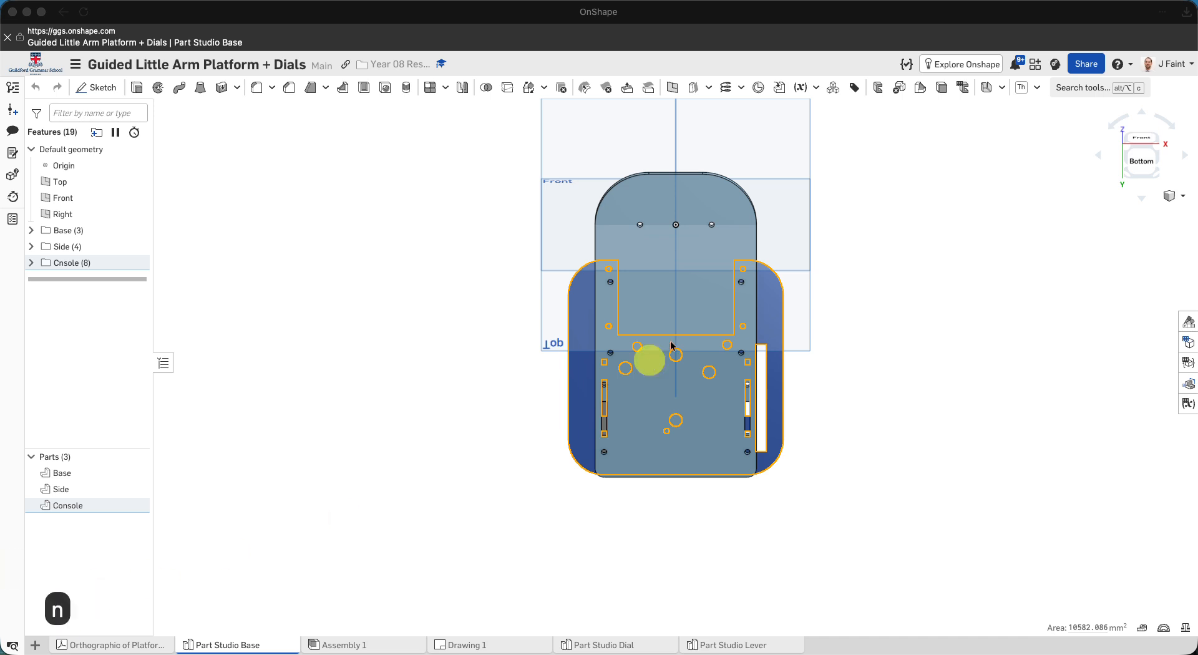
{"action": "key", "text": "n"}
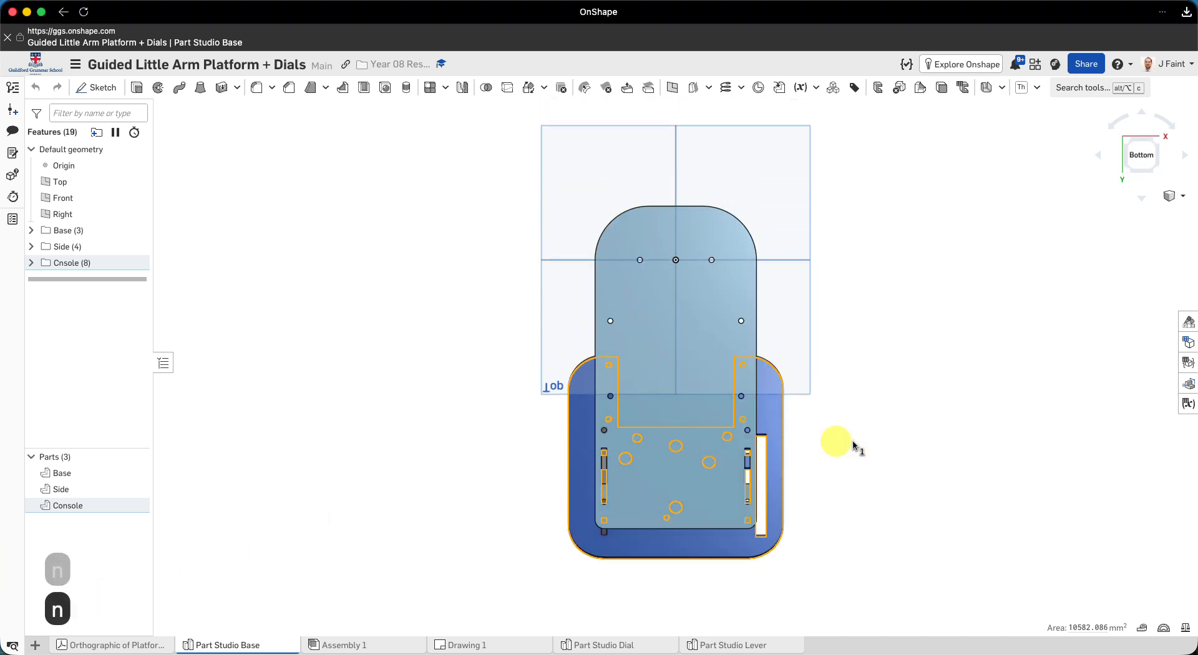
{"action": "right_click_drag", "start_coordinate": [877, 456], "coordinate": [775, 491]}
{"action": "left_click", "coordinate": [776, 491]}
{"action": "key", "text": "n"}
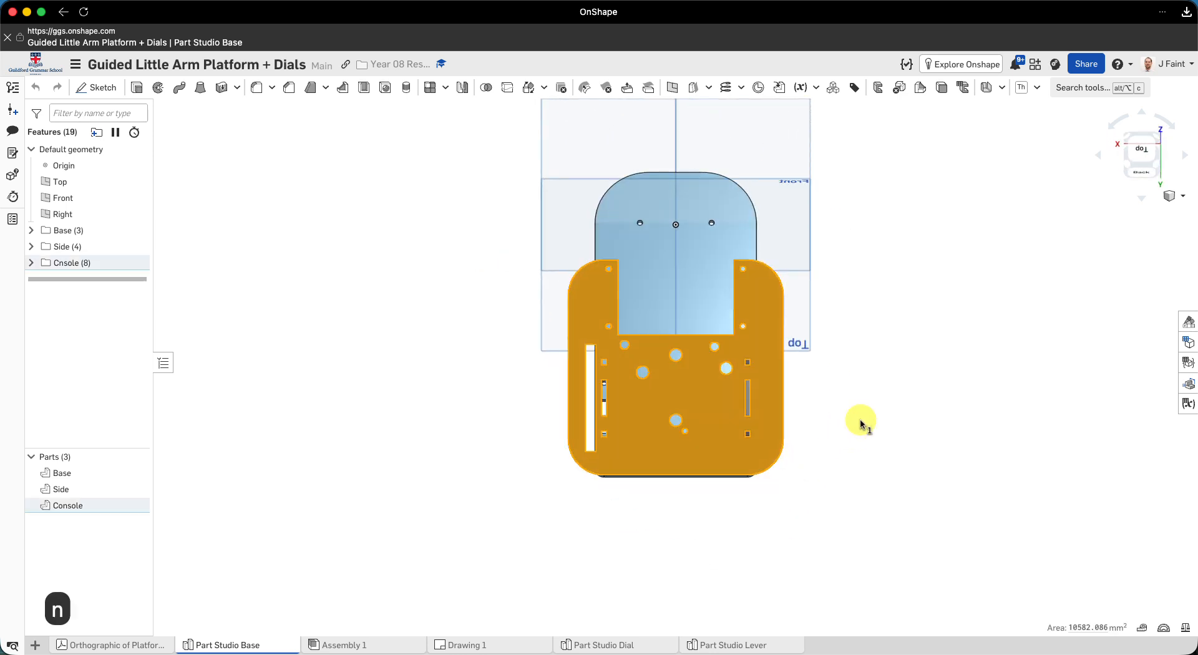
{"action": "left_click", "coordinate": [832, 423]}
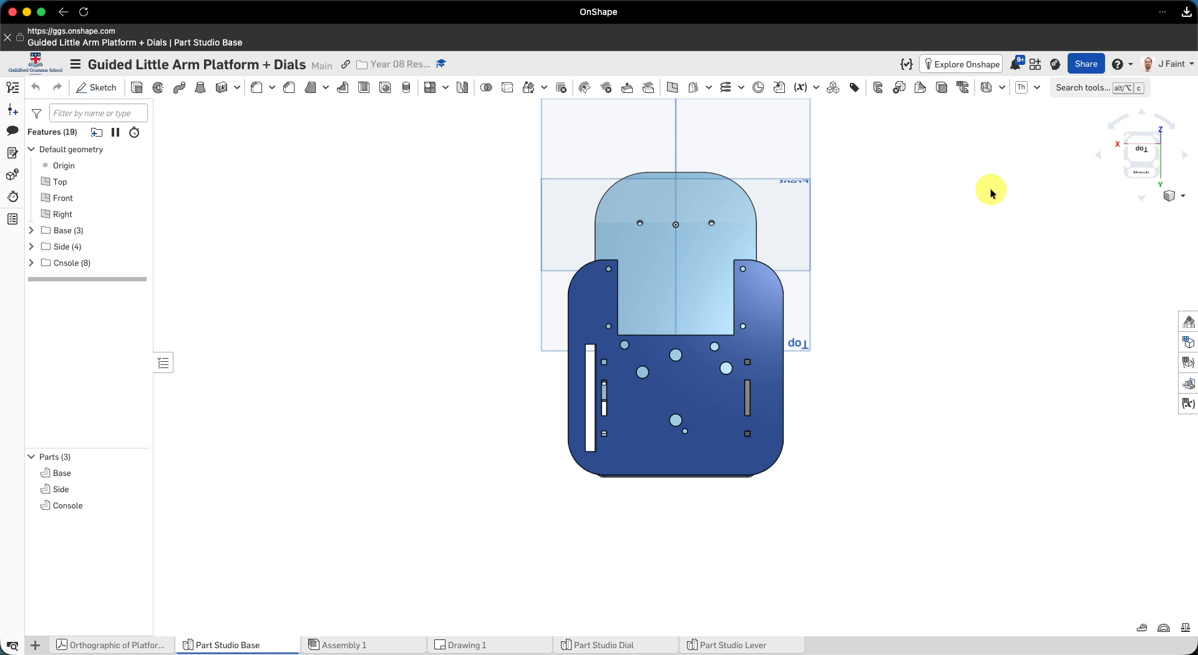
- Save the current model orientation as a named view called "Console face"
{"action": "left_click", "coordinate": [1183, 198]}
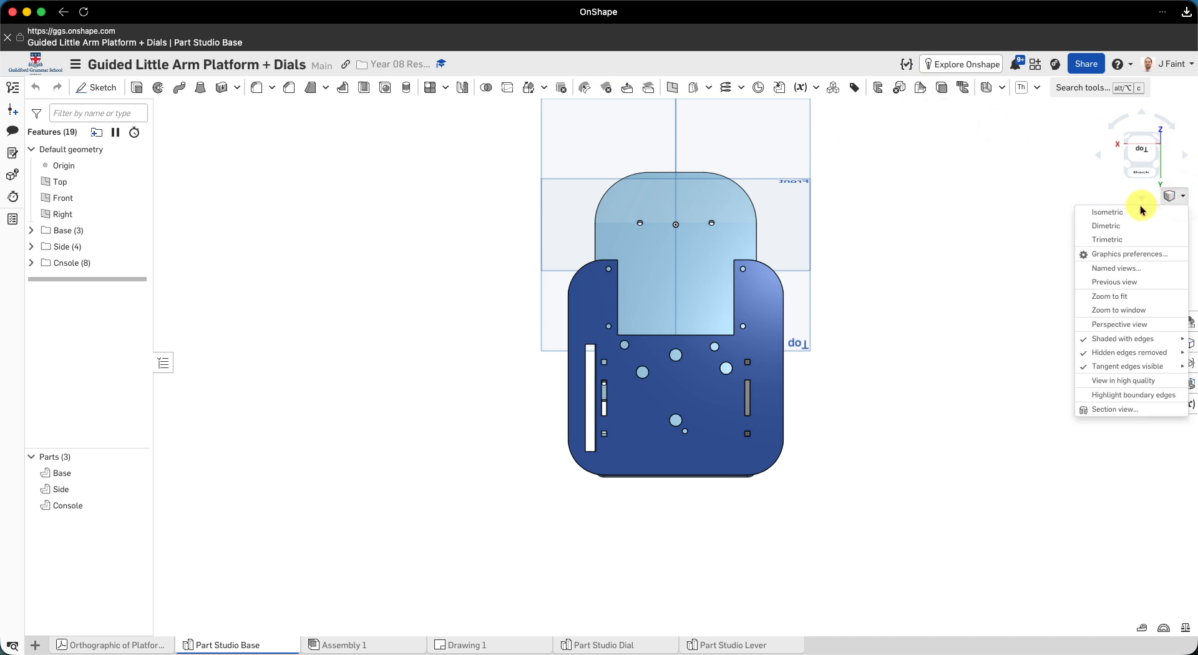
{"action": "left_click", "coordinate": [1111, 270]}
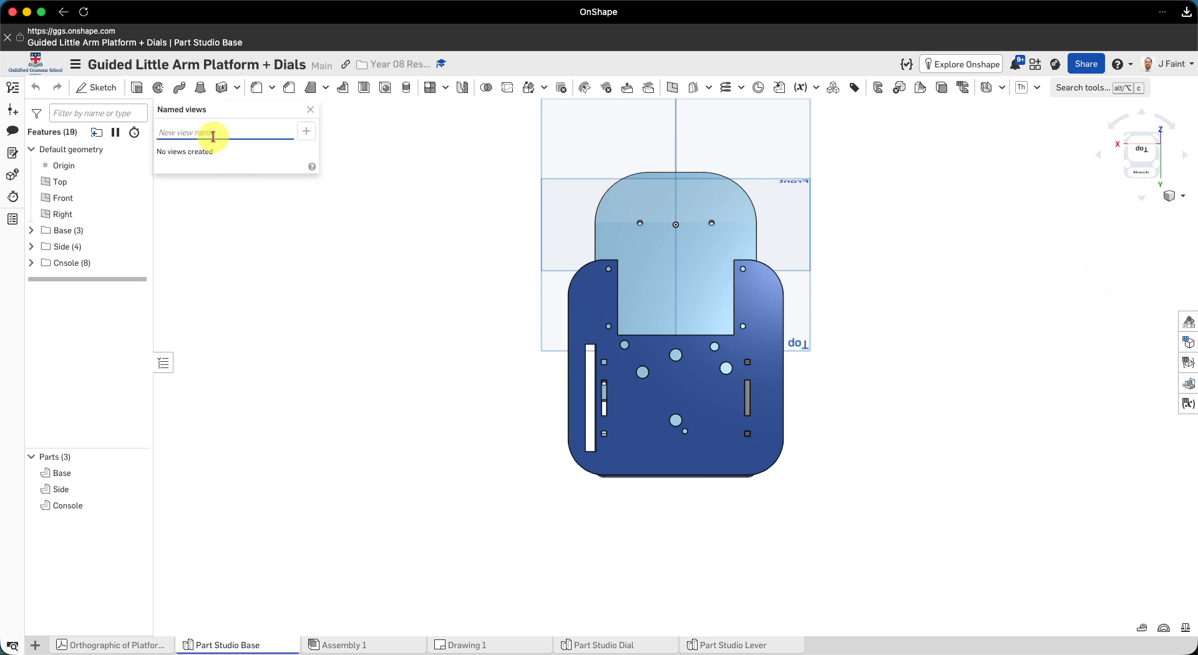
{"action": "type", "text": "Co"}
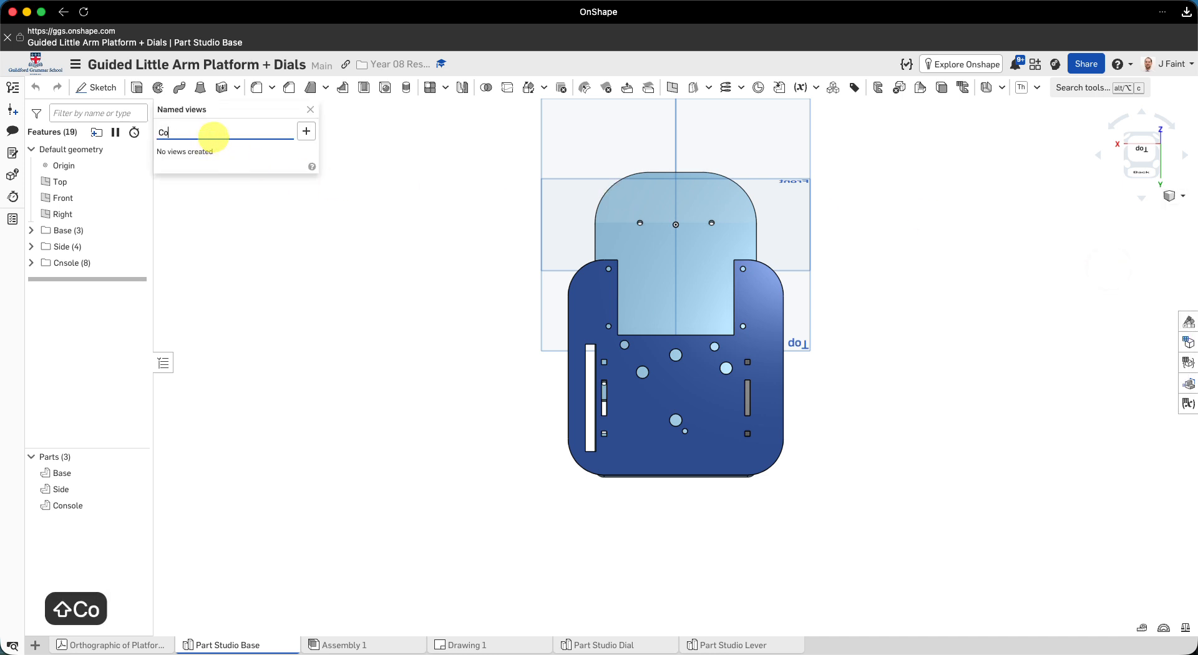
{"action": "type", "text": "ns"}
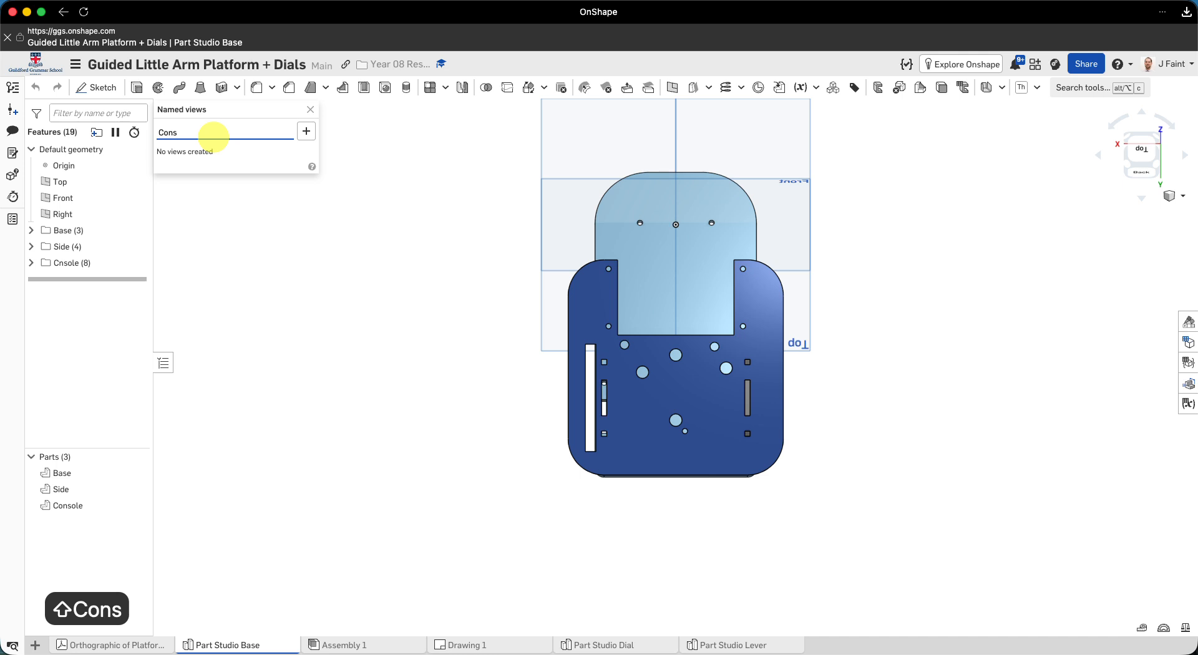
{"action": "type", "text": "ole vi"}
{"action": "key", "text": "BackSpace"}
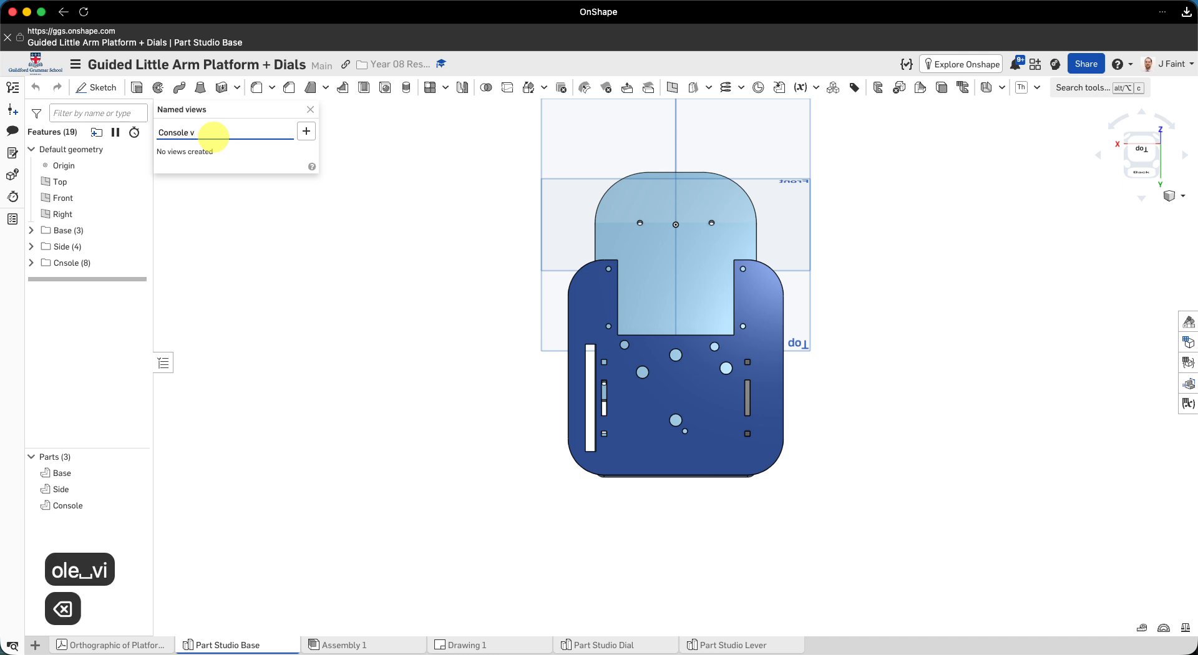
{"action": "type", "text": "face"}
{"action": "key", "text": "Return"}
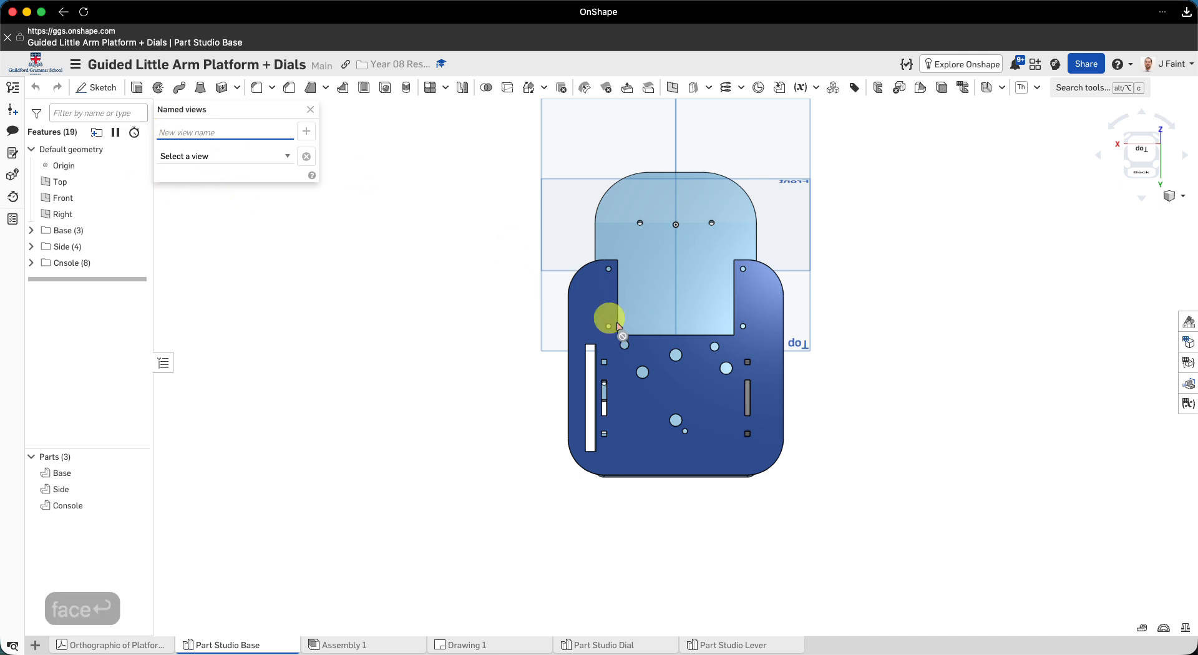
{"action": "left_click", "coordinate": [292, 163]}
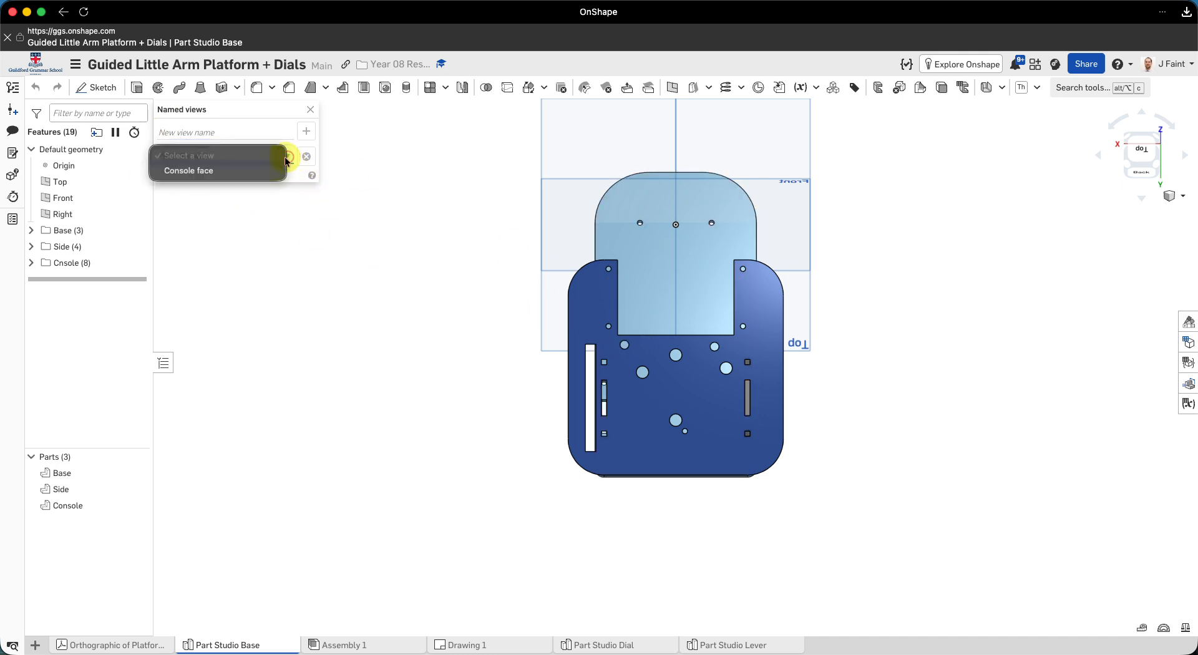
{"action": "left_click", "coordinate": [382, 295]}
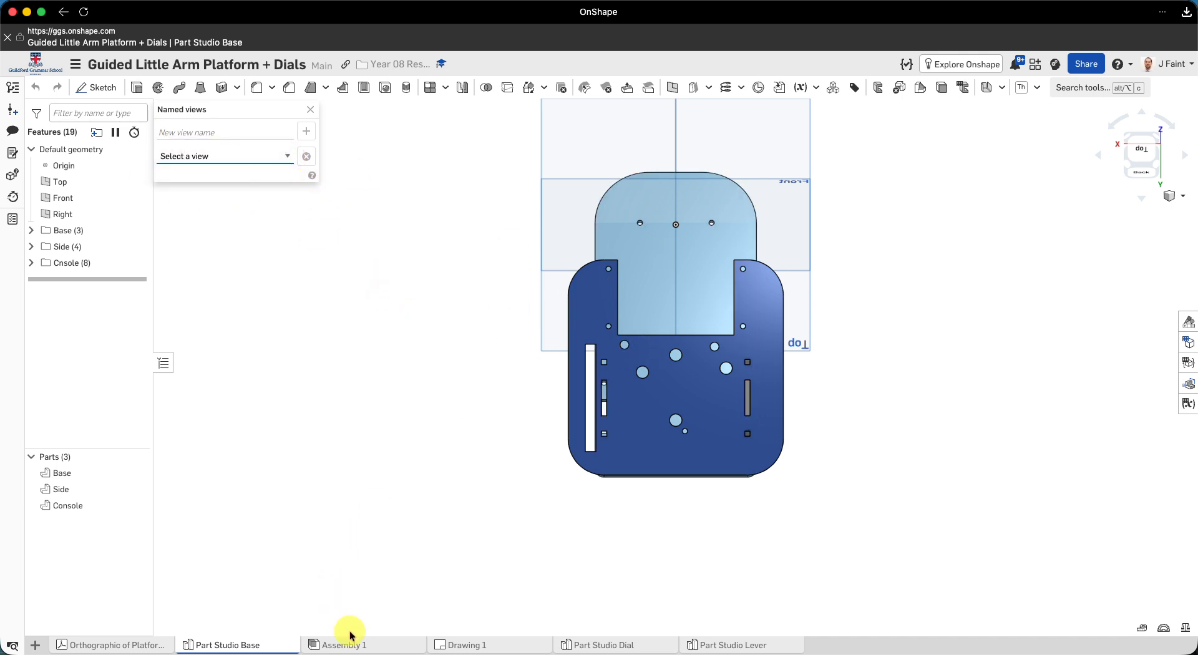
- Return to Drawing 1 and update it from the workspace
{"action": "left_click", "coordinate": [467, 647]}
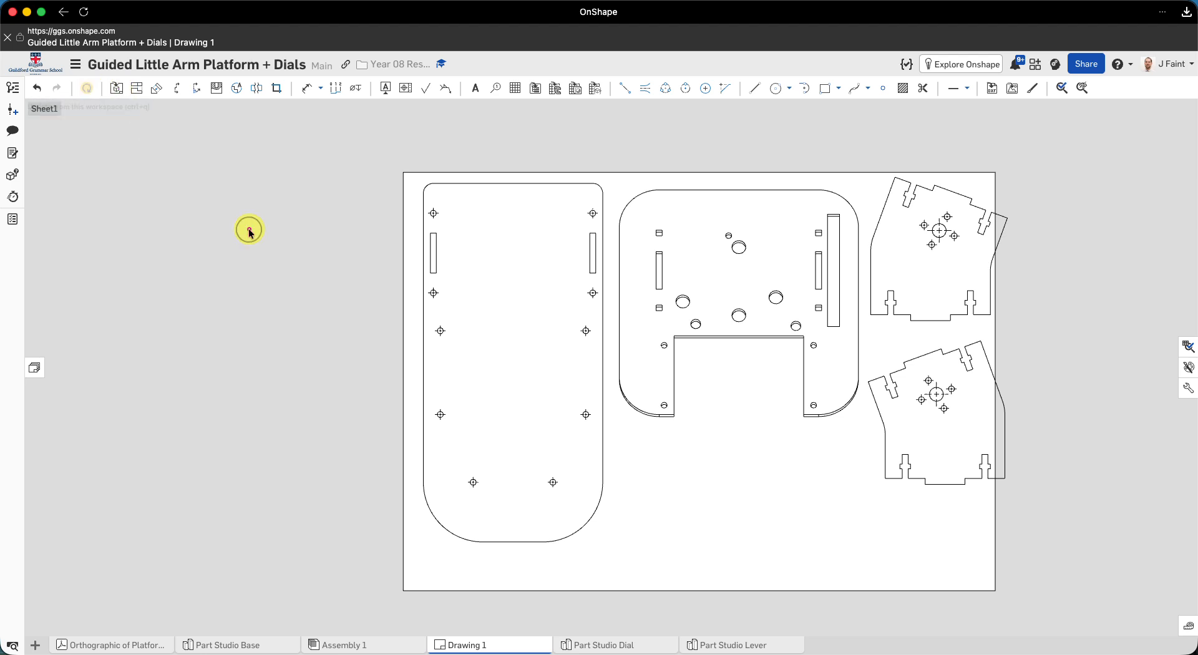
{"action": "scroll", "coordinate": [549, 401], "scroll_direction": "down", "scroll_amount": 5}
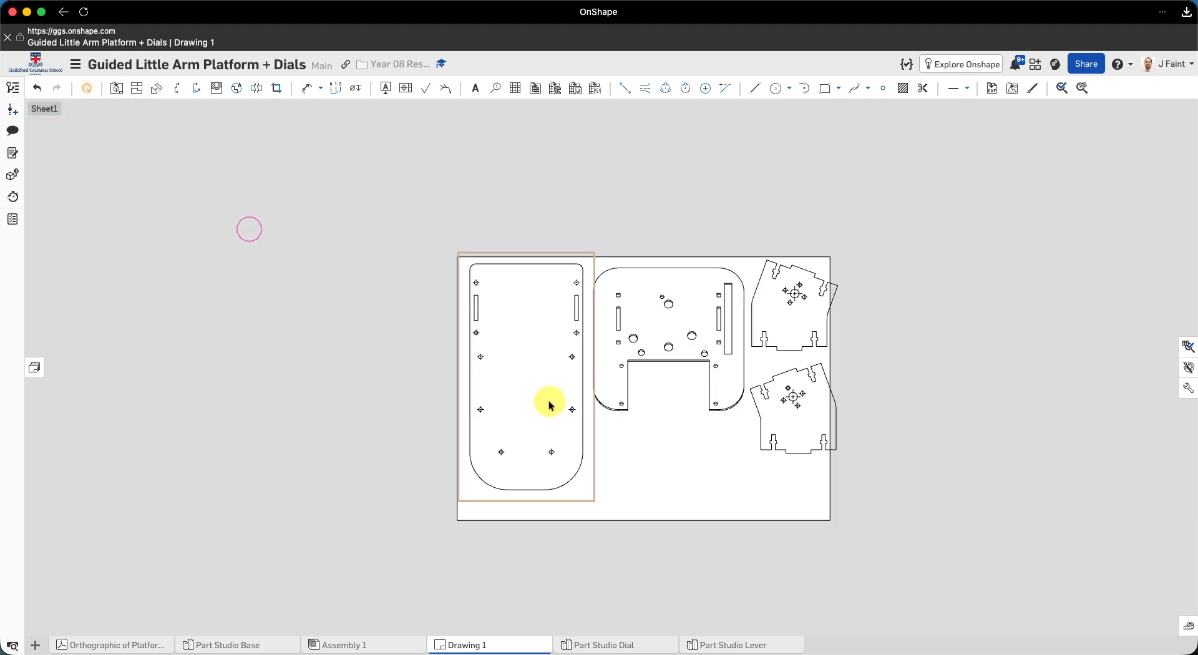
{"action": "left_click", "coordinate": [87, 93]}
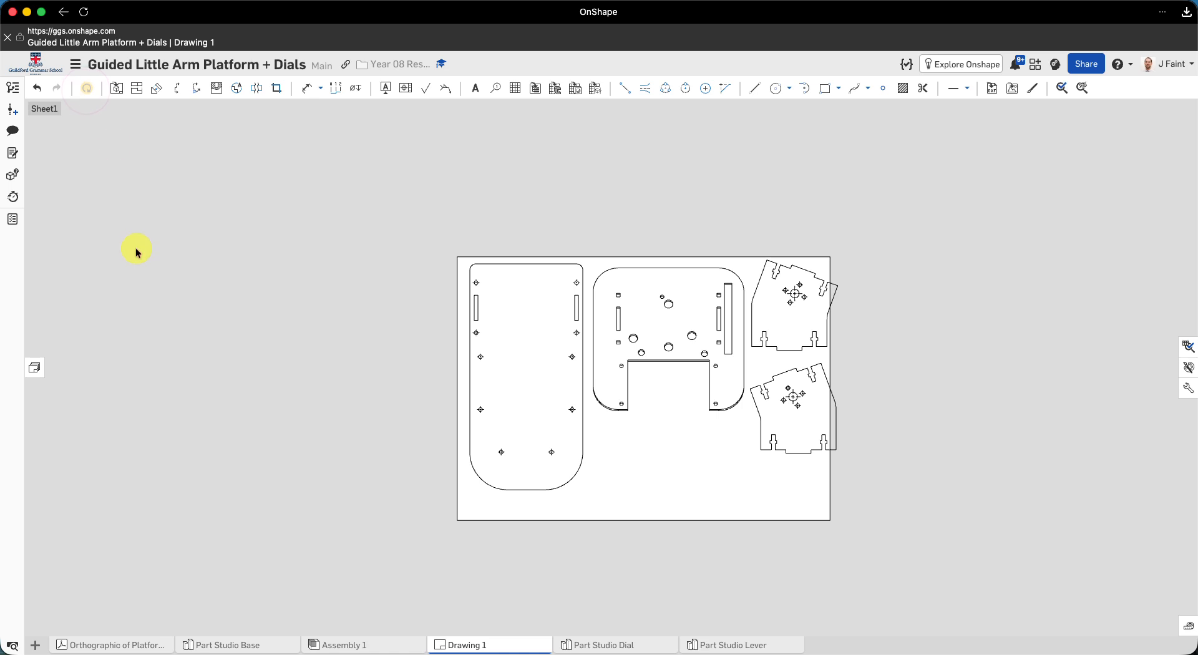
{"action": "key", "text": "ctrl+q"}
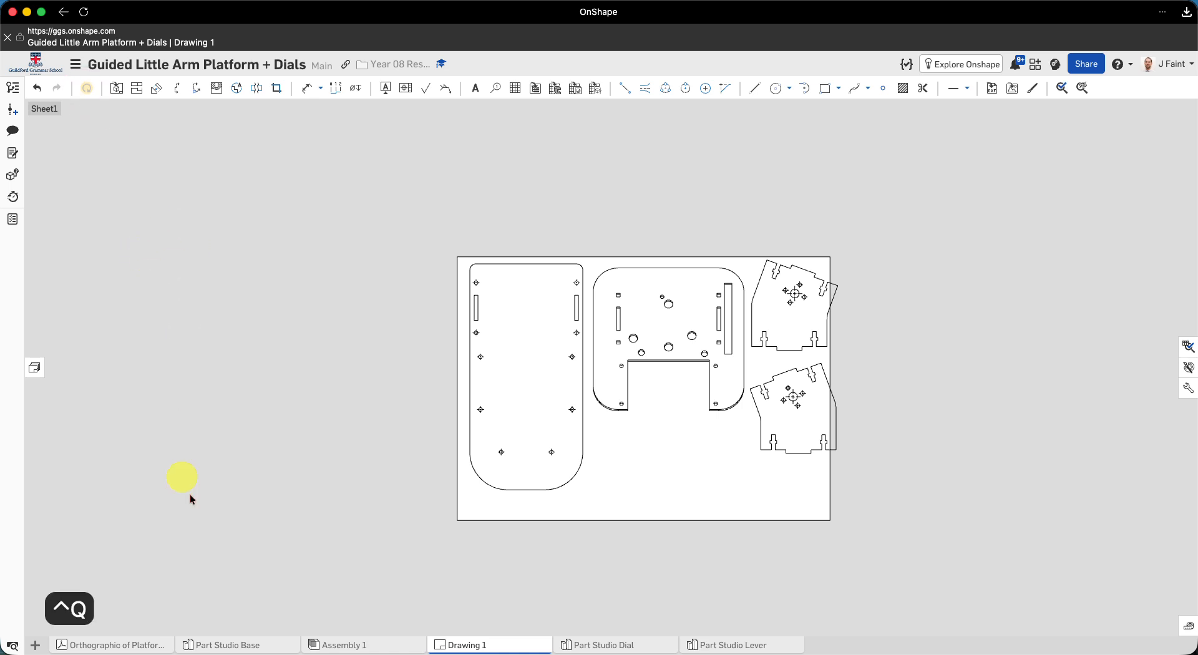
{"action": "left_click", "coordinate": [211, 645]}
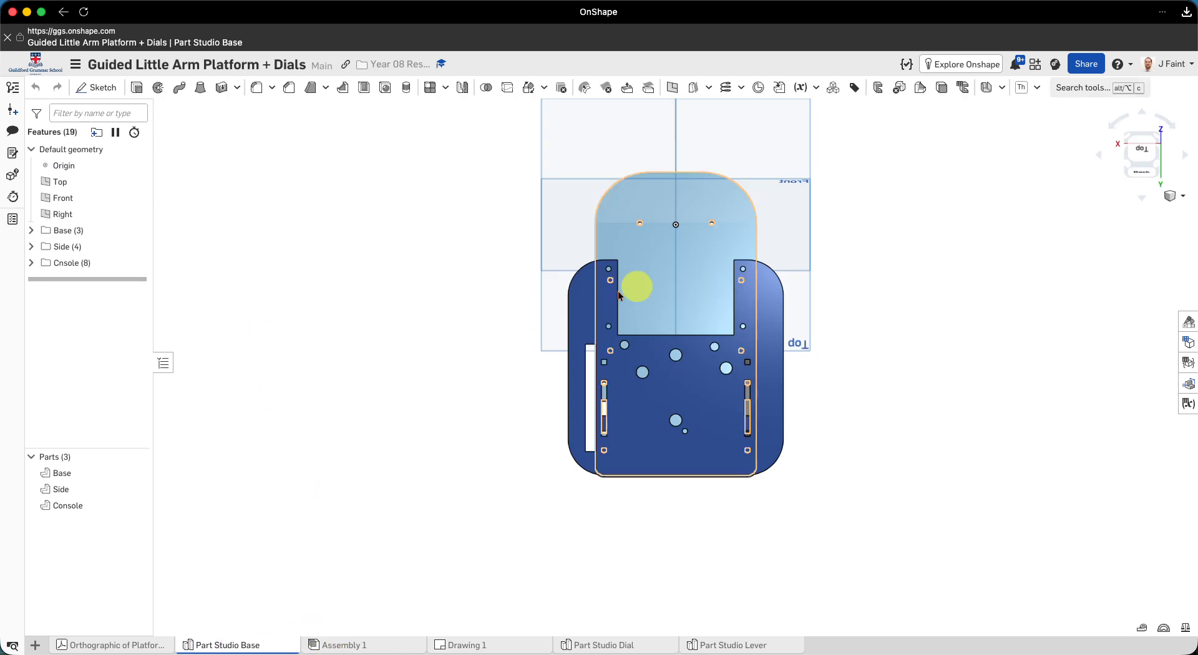
{"action": "left_click", "coordinate": [466, 646]}
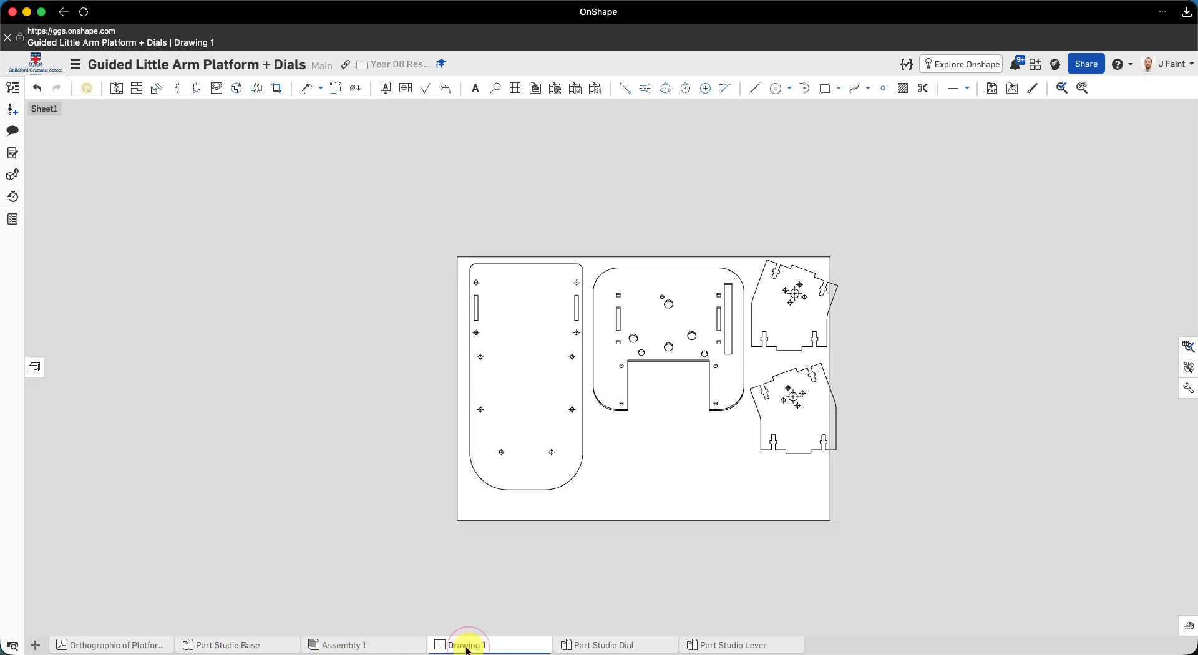
- Set the Console view's orientation to the named view "Console face" and check its hole and slot outlines
{"action": "double_click", "coordinate": [702, 337]}
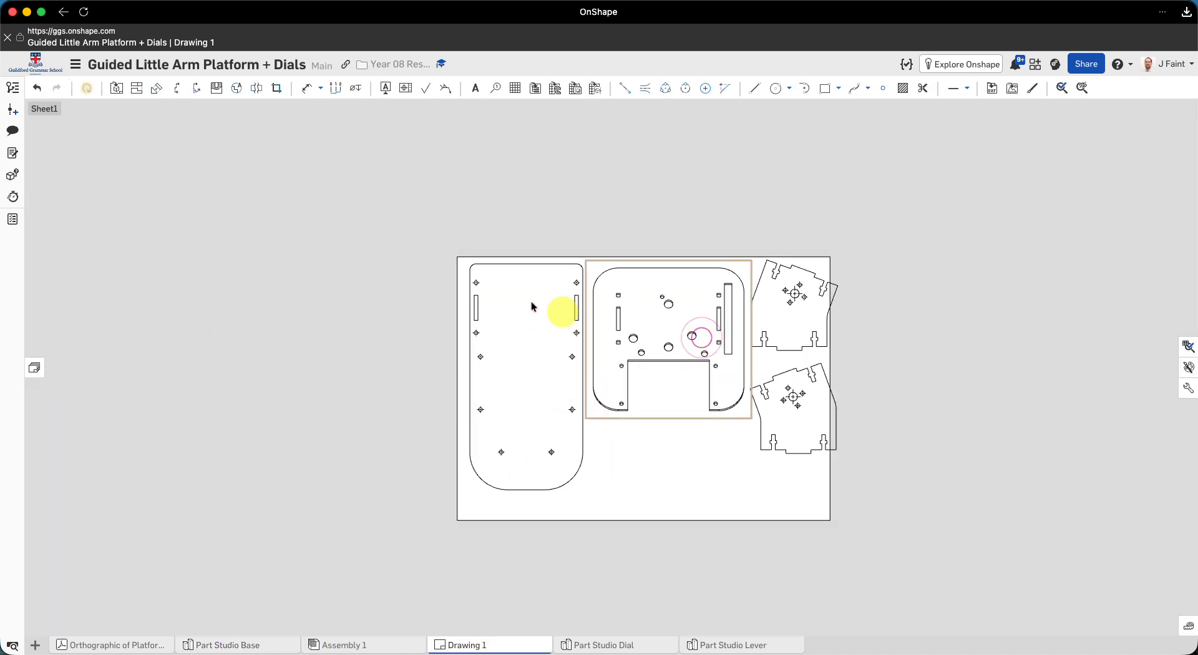
{"action": "left_click", "coordinate": [167, 215]}
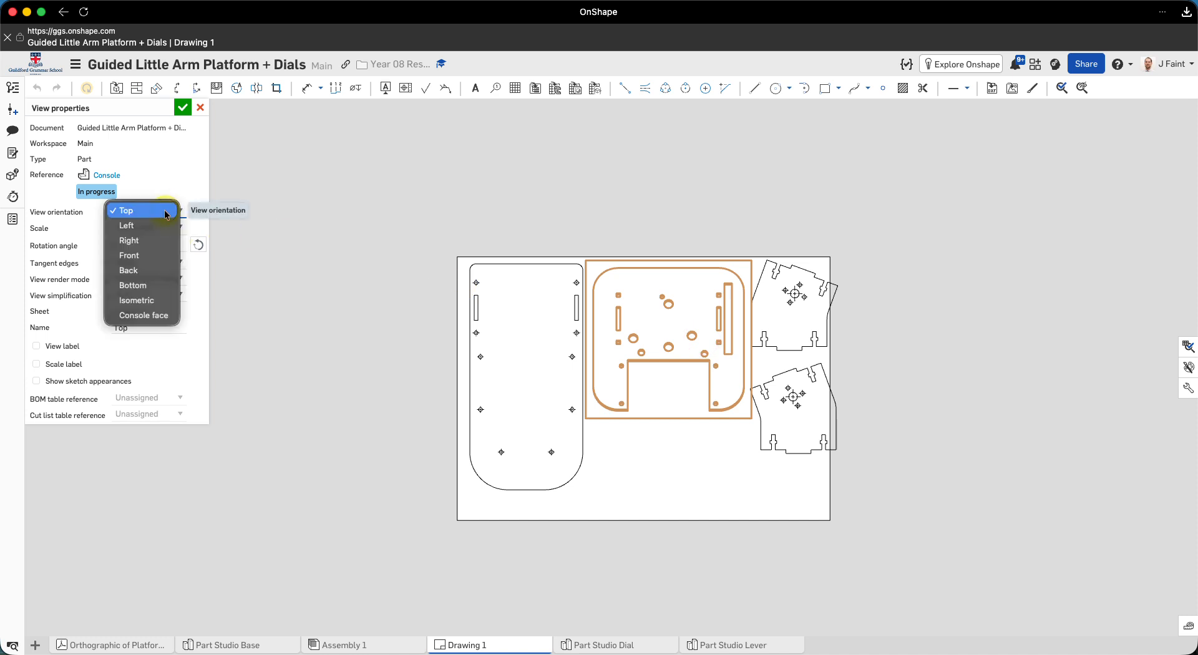
{"action": "left_click", "coordinate": [151, 319]}
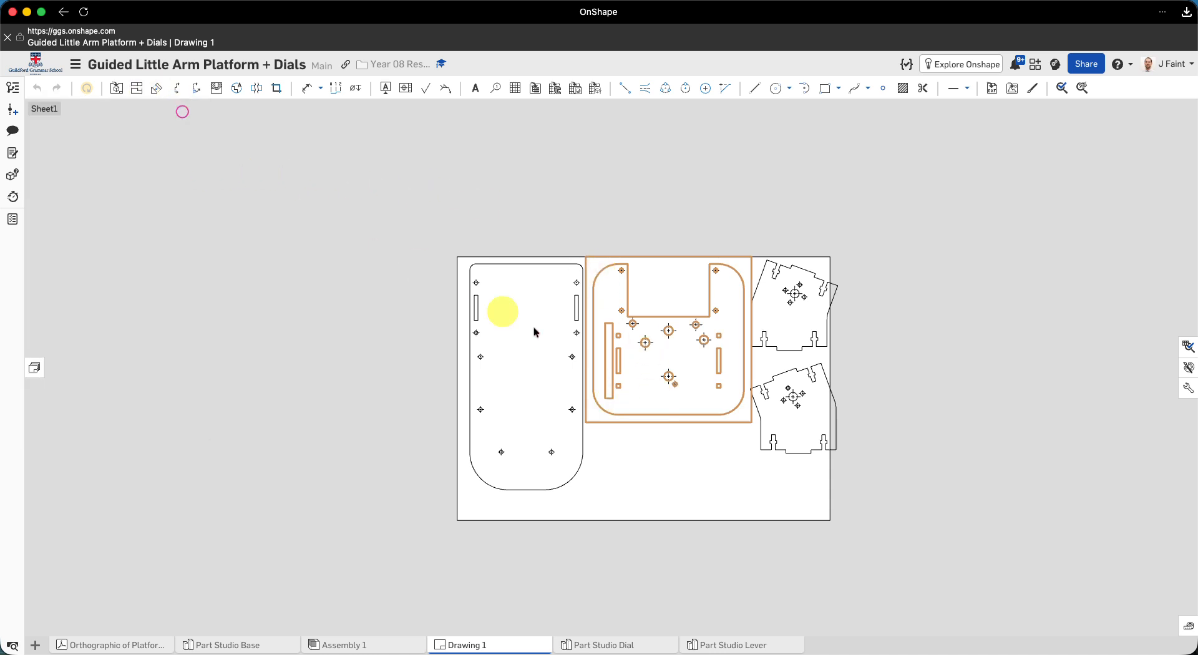
{"action": "middle_click_drag", "start_coordinate": [825, 373], "coordinate": [669, 375]}
{"action": "scroll", "coordinate": [552, 362], "scroll_direction": "up", "scroll_amount": 3}
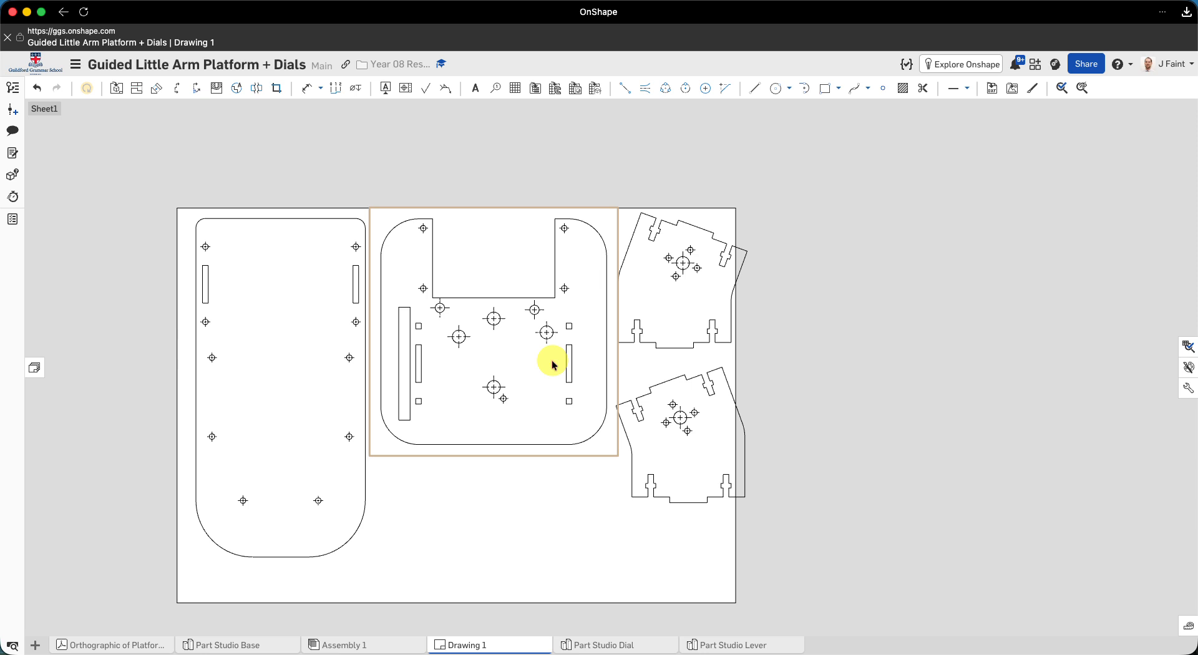
{"action": "scroll", "coordinate": [376, 306], "scroll_direction": "up", "scroll_amount": 6}
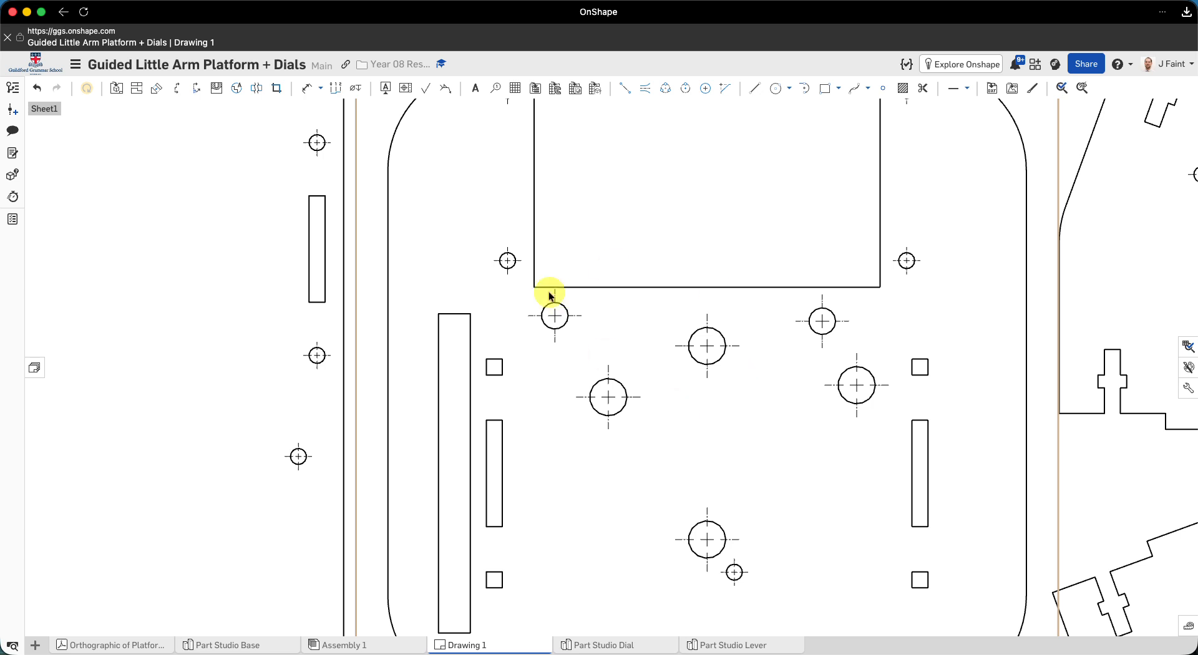
{"action": "scroll", "coordinate": [653, 360], "scroll_direction": "down", "scroll_amount": 3}
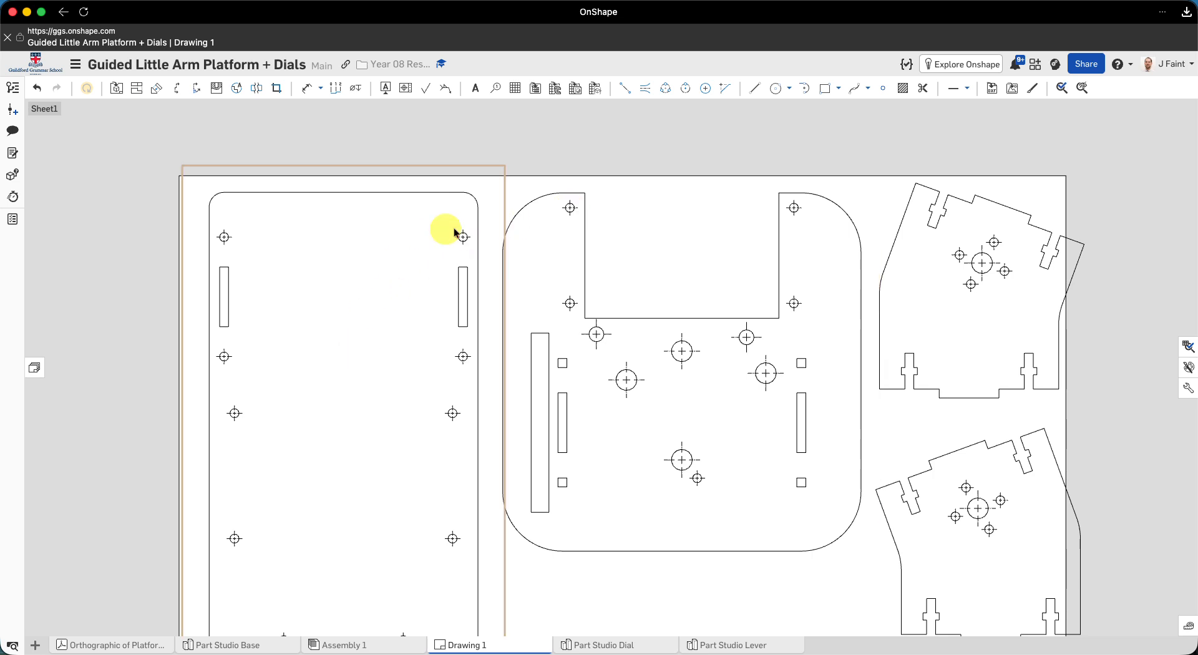
- Hide the automatic centermarks in the view of the tall plate with the rounded lower end
{"action": "scroll", "coordinate": [361, 321], "scroll_direction": "down", "scroll_amount": 1}
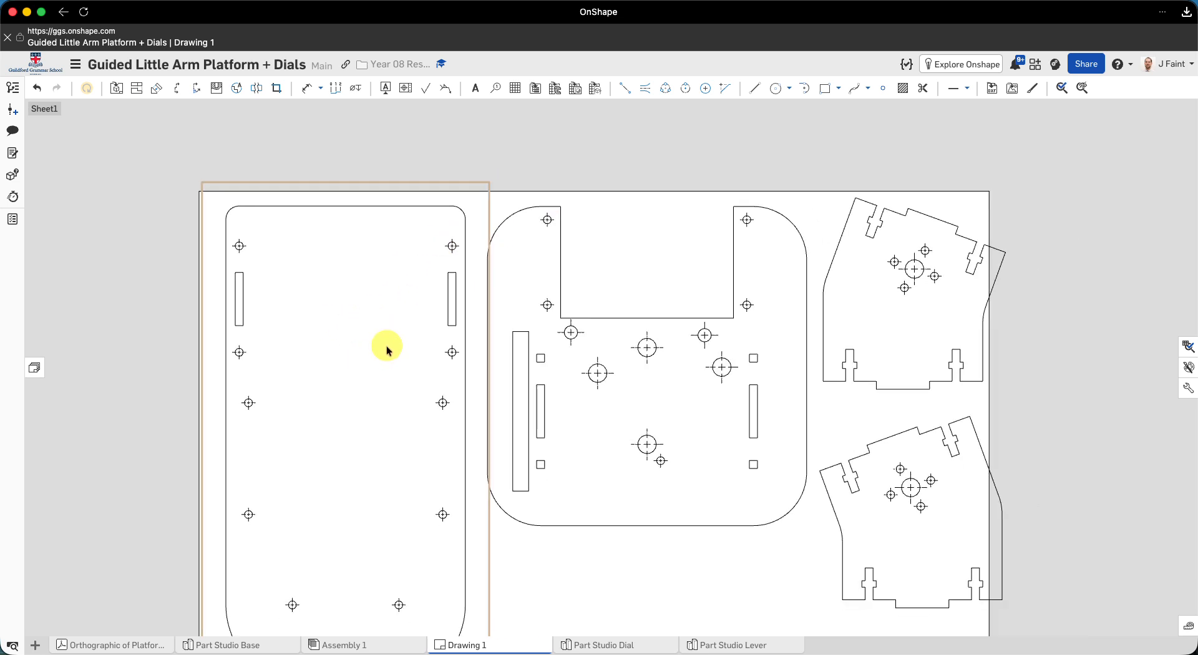
{"action": "scroll", "coordinate": [368, 365], "scroll_direction": "down", "scroll_amount": 1}
{"action": "right_click", "coordinate": [348, 385]}
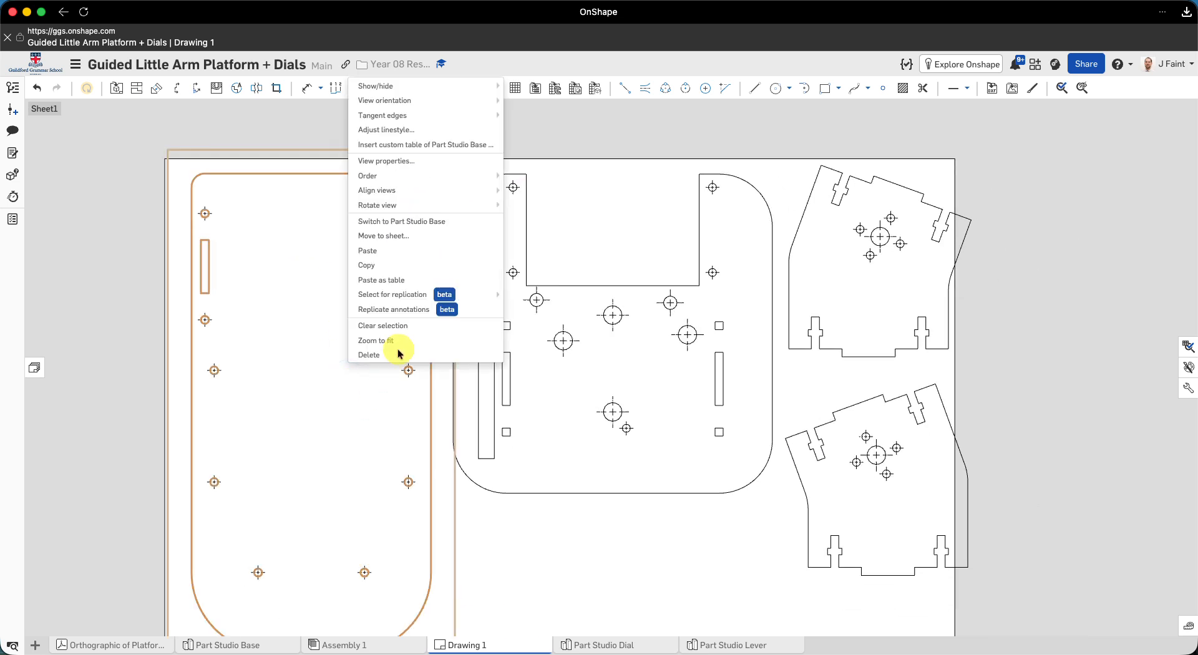
{"action": "mouse_move", "coordinate": [453, 89]}
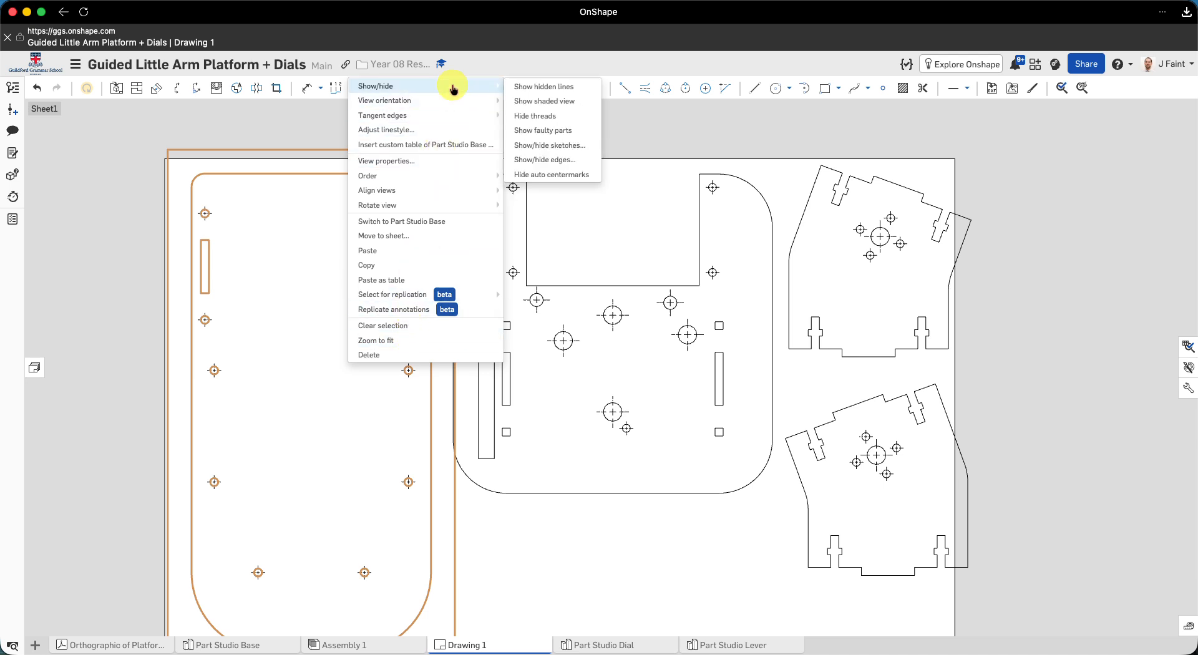
{"action": "left_click", "coordinate": [553, 178]}
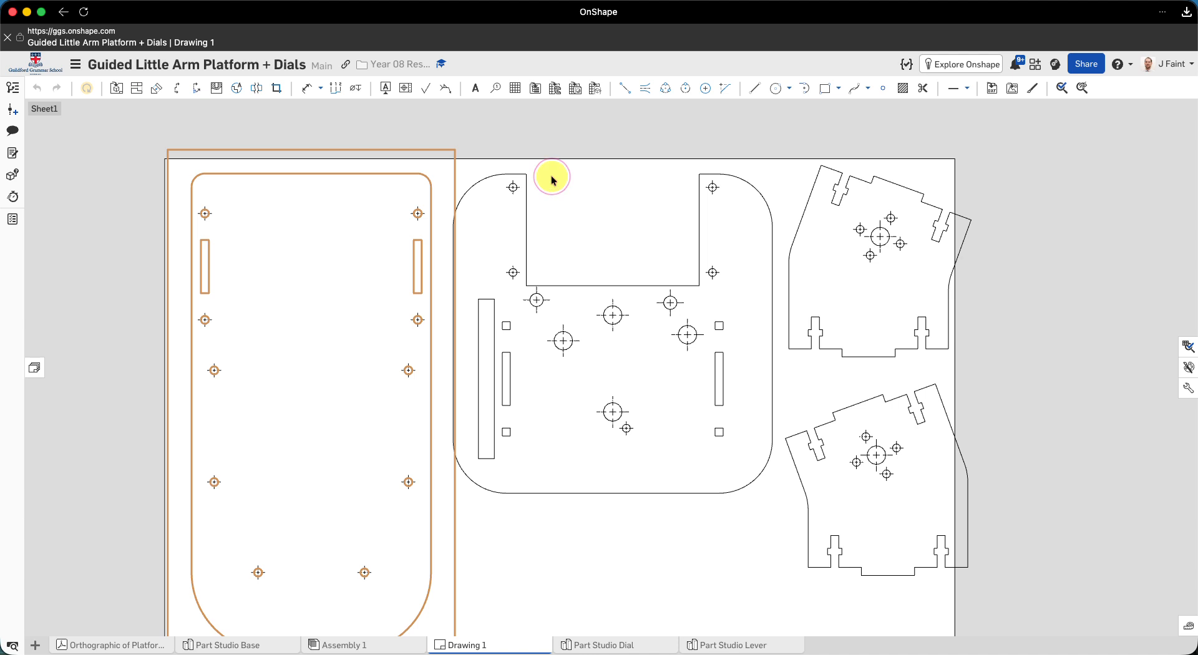
- Hide the automatic centermarks in the notched square plate view and both angled side part views together
{"action": "left_click", "coordinate": [659, 385]}
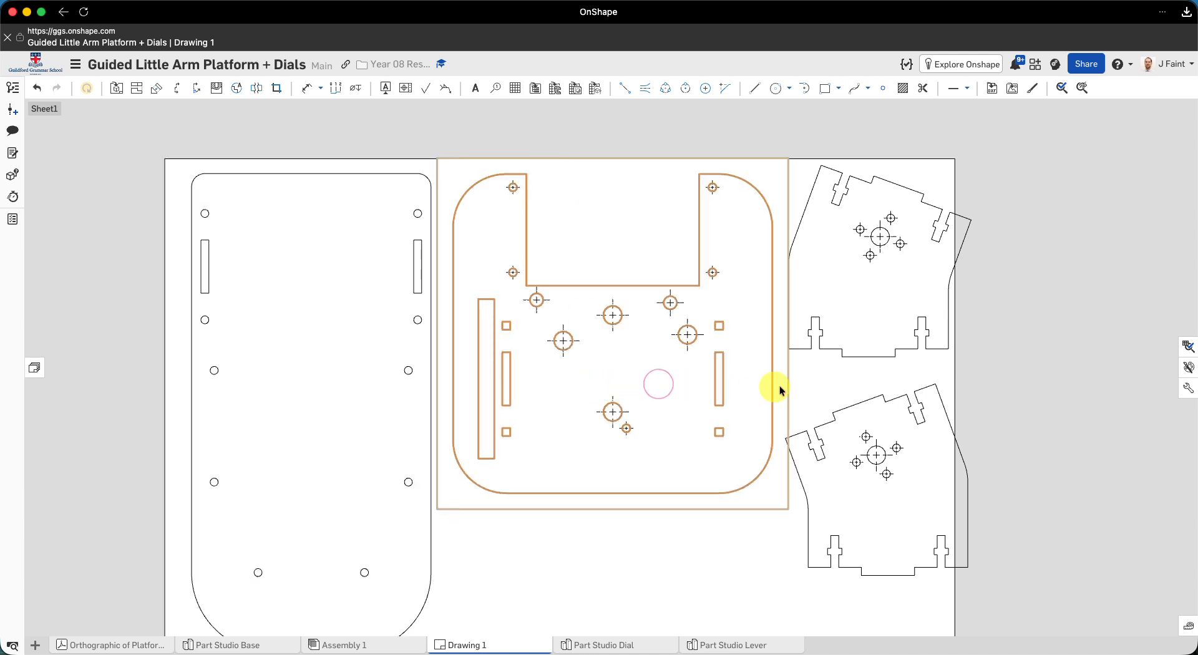
{"action": "left_click", "coordinate": [853, 318]}
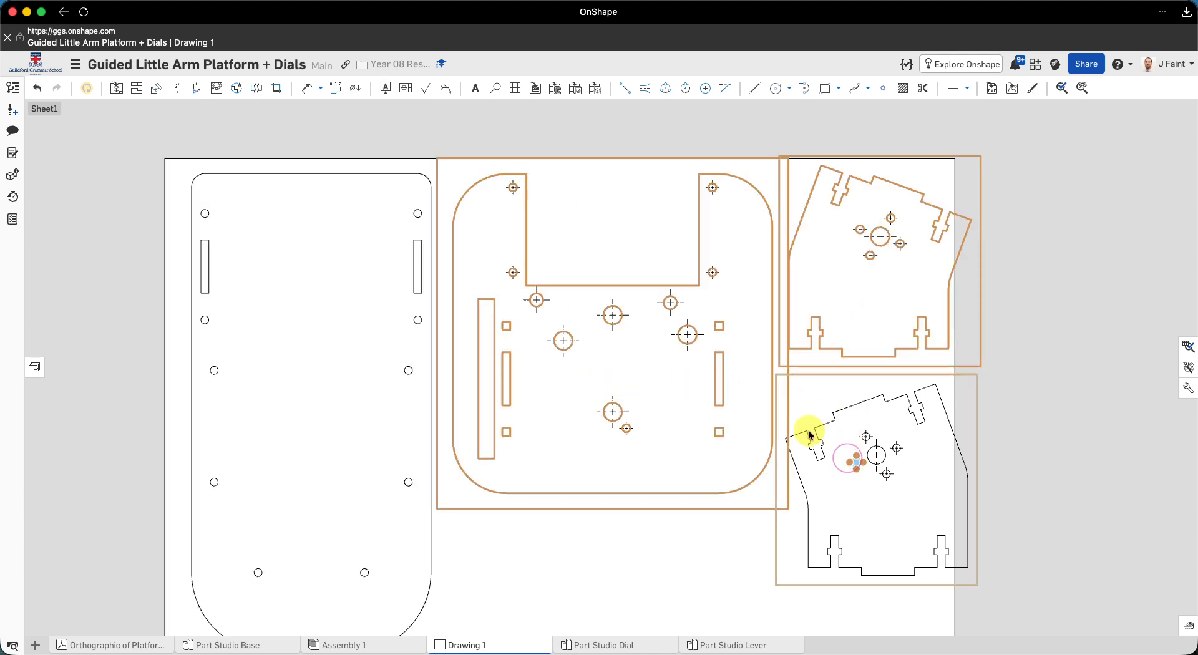
{"action": "left_click", "coordinate": [844, 481]}
{"action": "left_click", "coordinate": [702, 567]}
{"action": "left_click", "coordinate": [841, 526]}
{"action": "left_click", "coordinate": [833, 314]}
{"action": "left_click", "coordinate": [757, 415]}
{"action": "right_click", "coordinate": [757, 415]}
{"action": "mouse_move", "coordinate": [784, 401]}
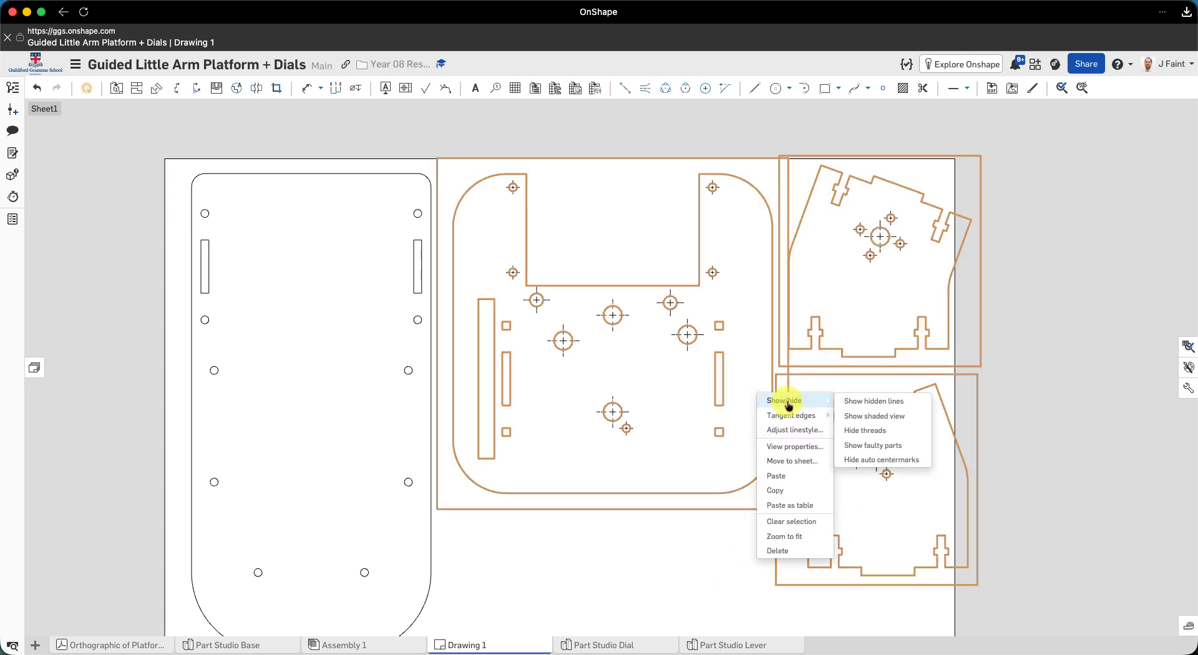
{"action": "left_click", "coordinate": [869, 462]}
{"action": "left_click", "coordinate": [752, 586]}
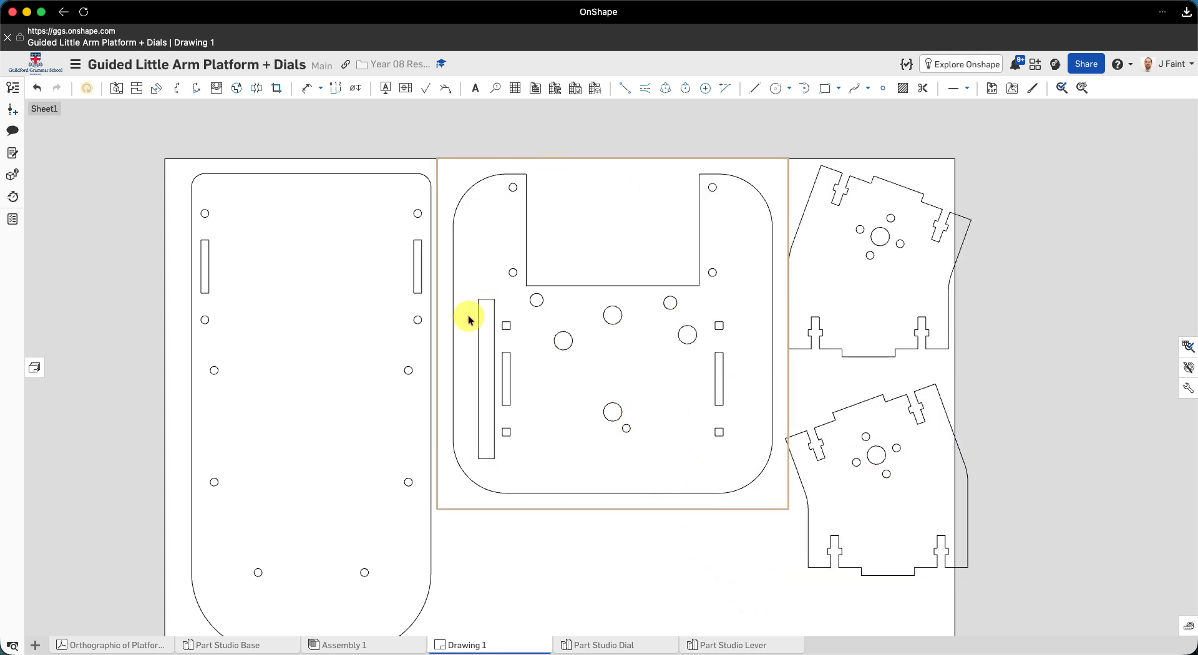
{"action": "scroll", "coordinate": [629, 555], "scroll_direction": "down", "scroll_amount": 2}
{"action": "mouse_move", "coordinate": [628, 554]}
{"action": "middle_mouse_down"}
{"action": "mouse_move", "coordinate": [487, 444]}
{"action": "mouse_move", "coordinate": [489, 475]}
{"action": "middle_mouse_up"}
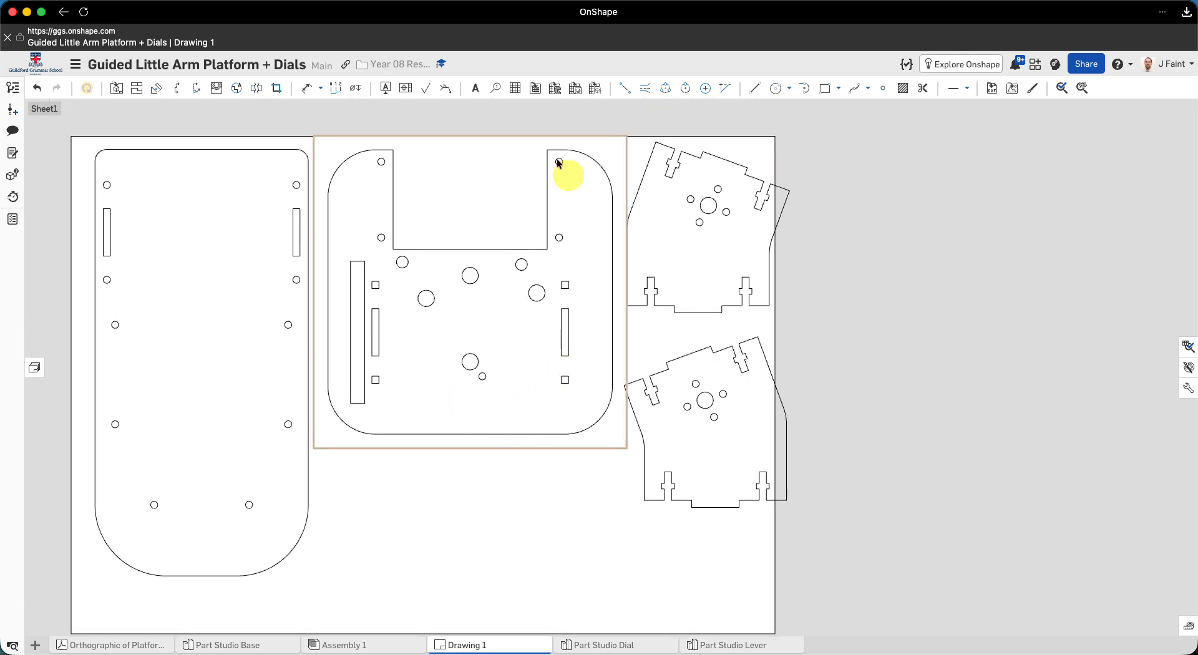
{"action": "left_click", "coordinate": [475, 88]}
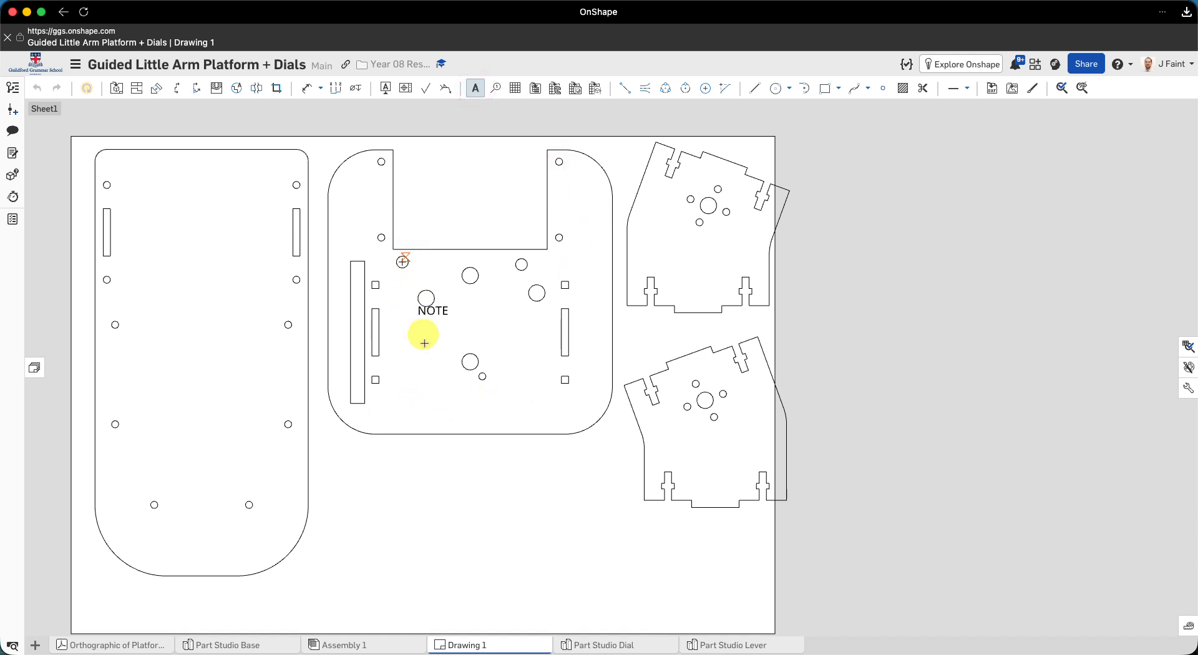
{"action": "left_click", "coordinate": [408, 405]}
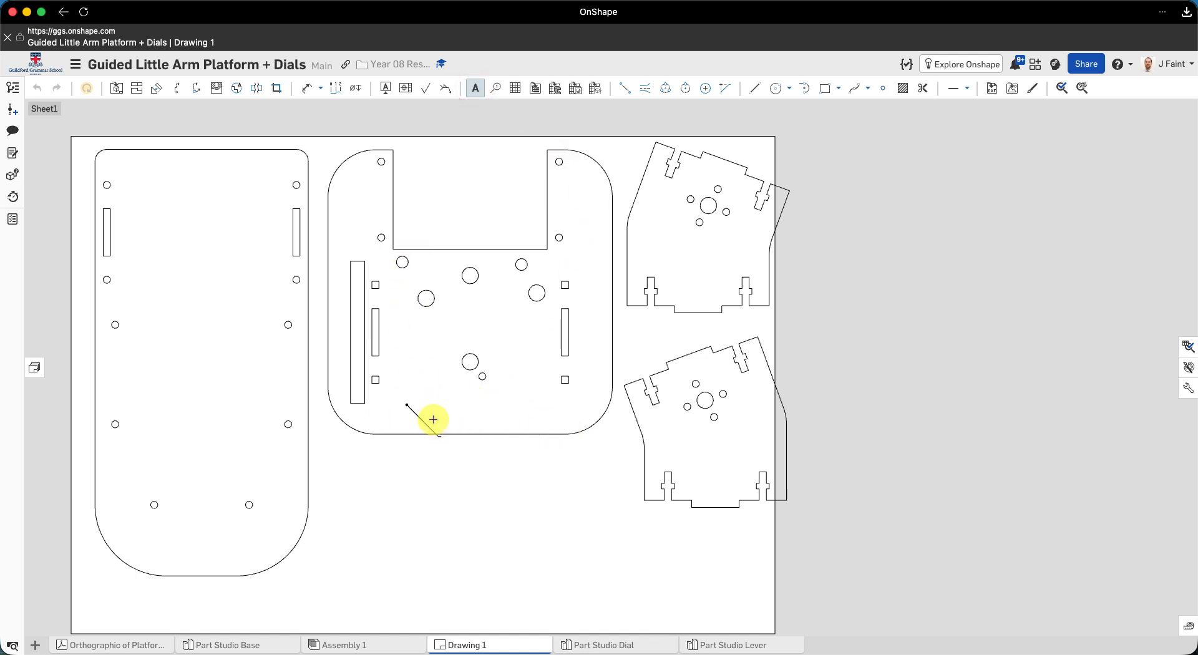
{"action": "left_click", "coordinate": [470, 443]}
{"action": "key", "text": "Escape"}
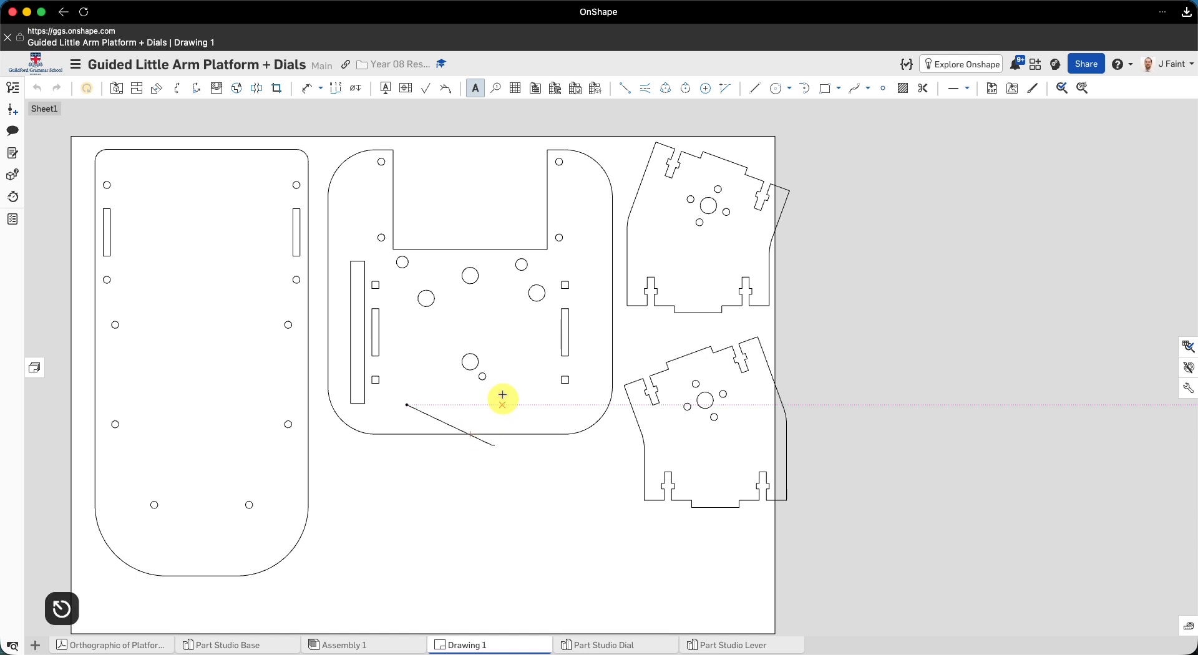
- Place a new note in the empty area below the notched square plate and set its colour to blue (0000FF)
{"action": "left_click", "coordinate": [477, 88]}
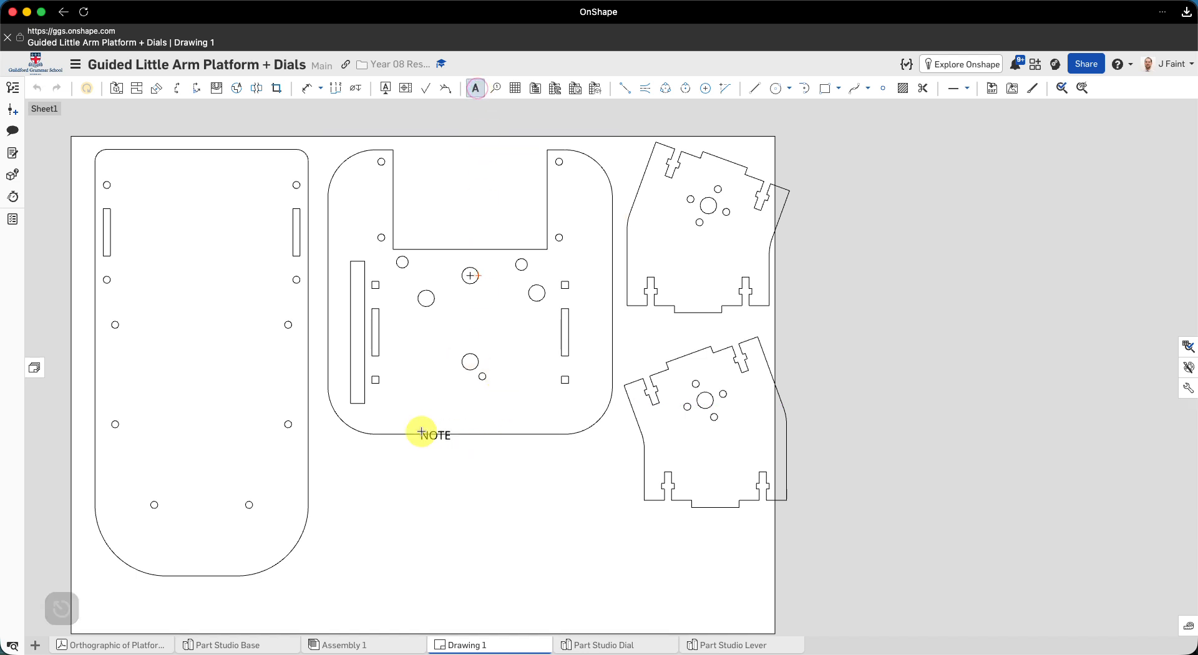
{"action": "left_click", "coordinate": [406, 480]}
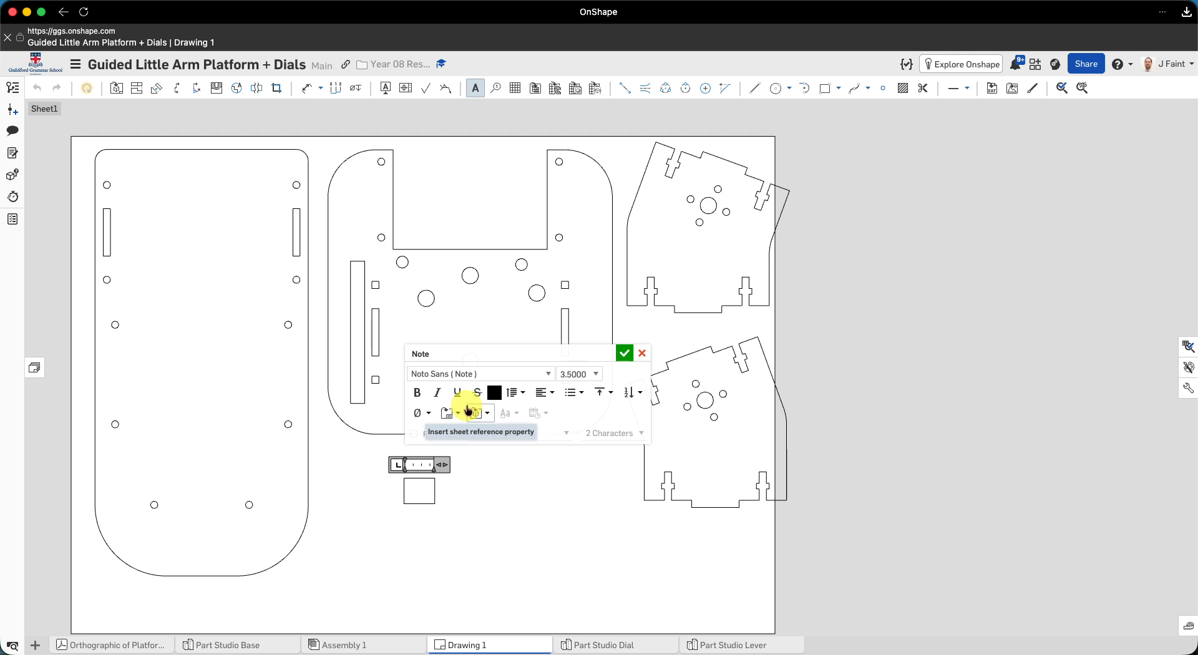
{"action": "left_click", "coordinate": [495, 393]}
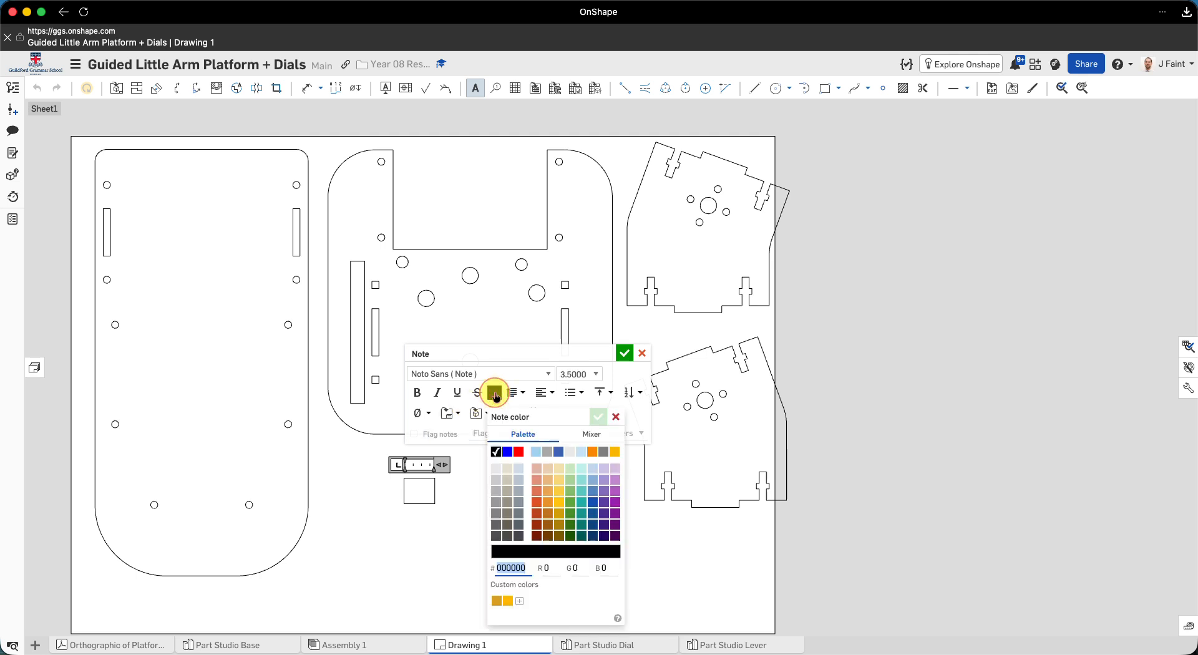
{"action": "left_click", "coordinate": [509, 454]}
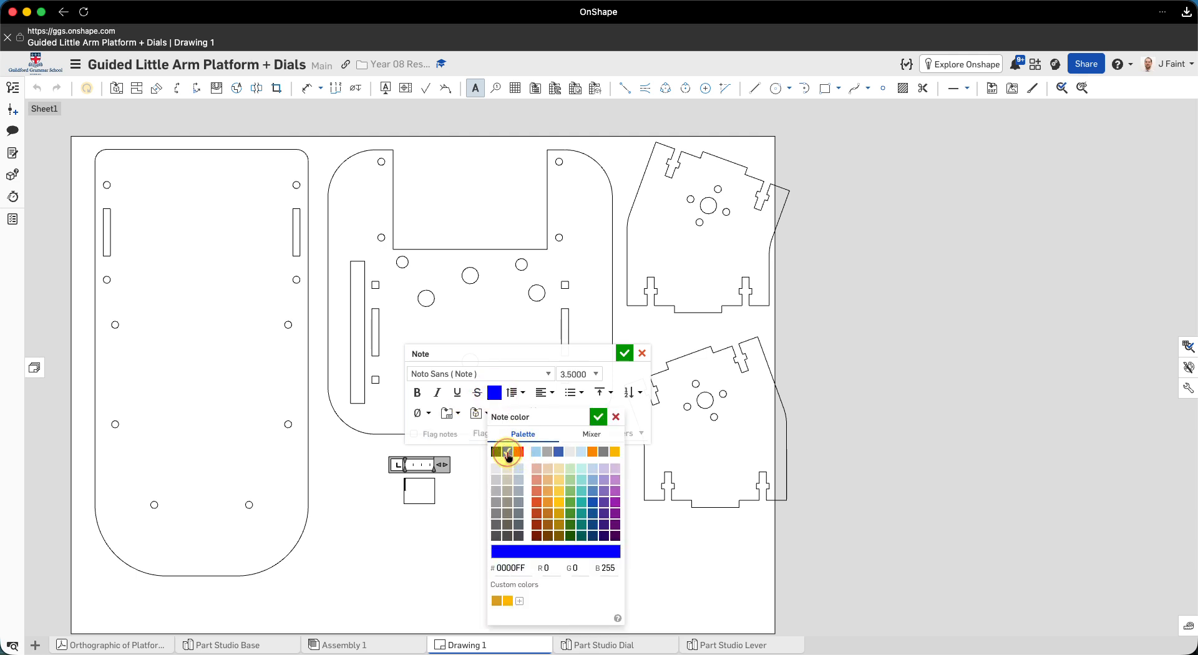
{"action": "left_click", "coordinate": [599, 418]}
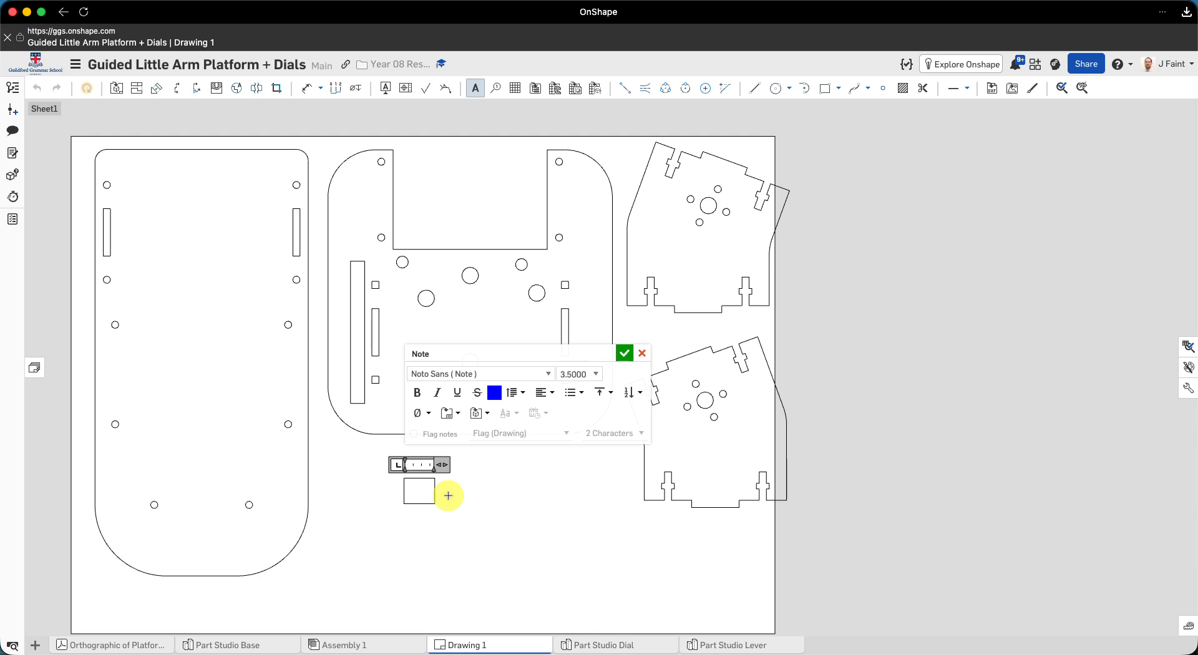
- Enter the maker's name followed by "v1 console" as the note text and finish the note
{"action": "type", "text": "Your"}
{"action": "key", "text": "BackSpace"}
{"action": "key", "text": "BackSpace"}
{"action": "key", "text": "BackSpace"}
{"action": "key", "text": "BackSpace"}
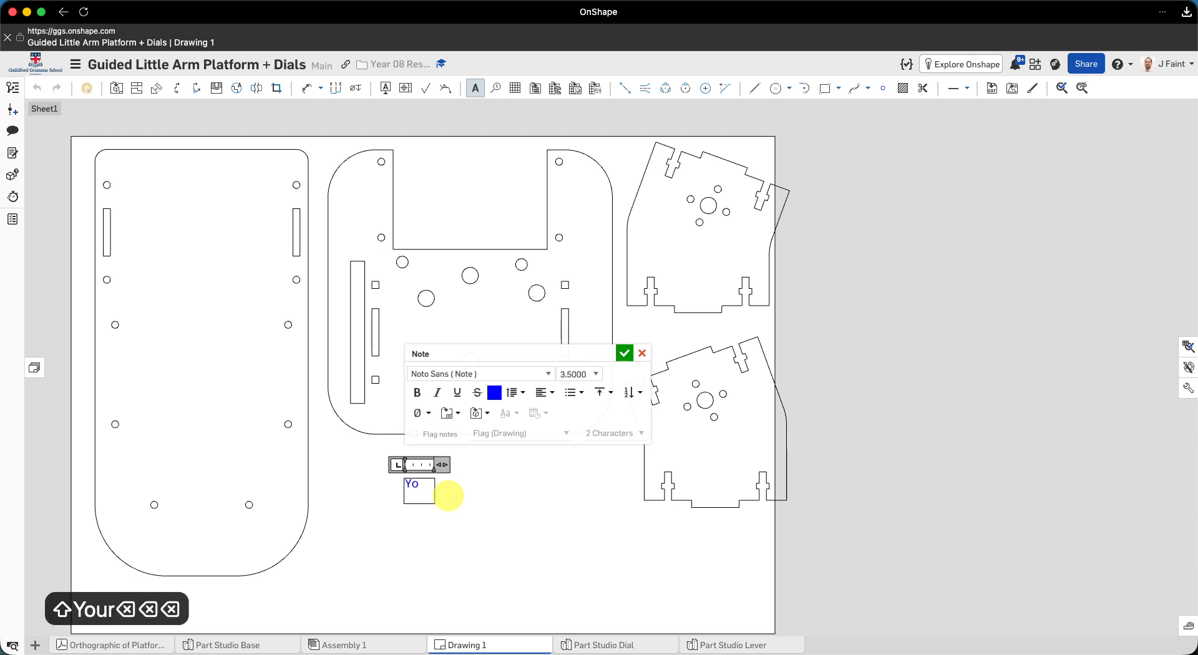
{"action": "type", "text": "Mr F"}
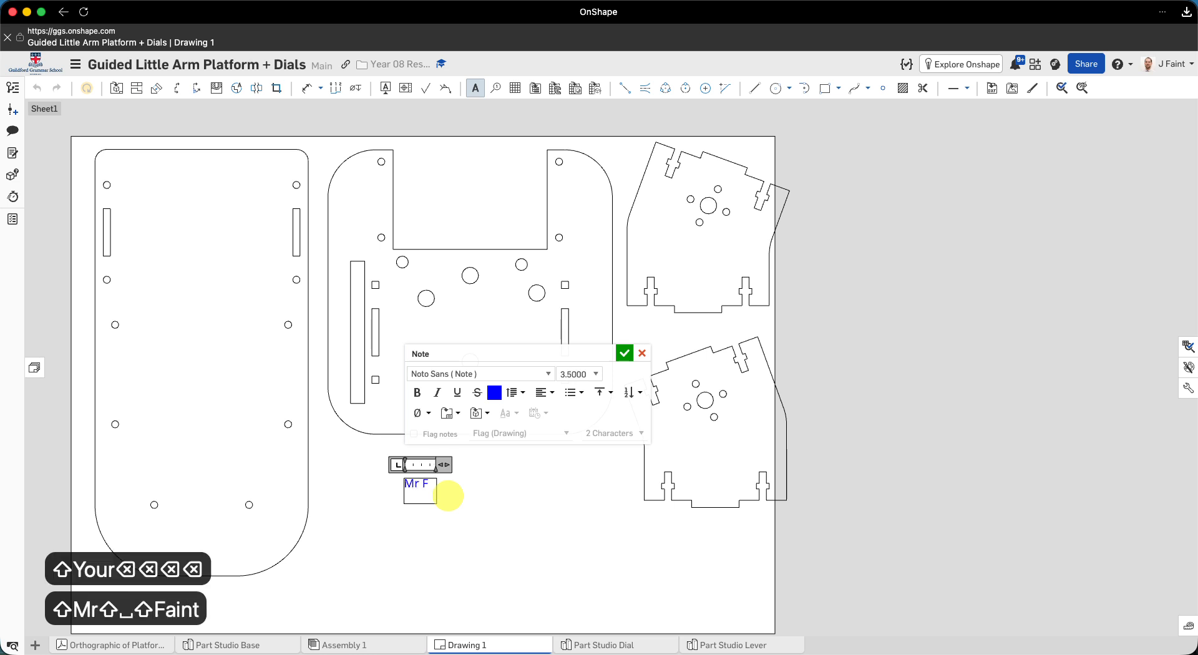
{"action": "type", "text": "aint v"}
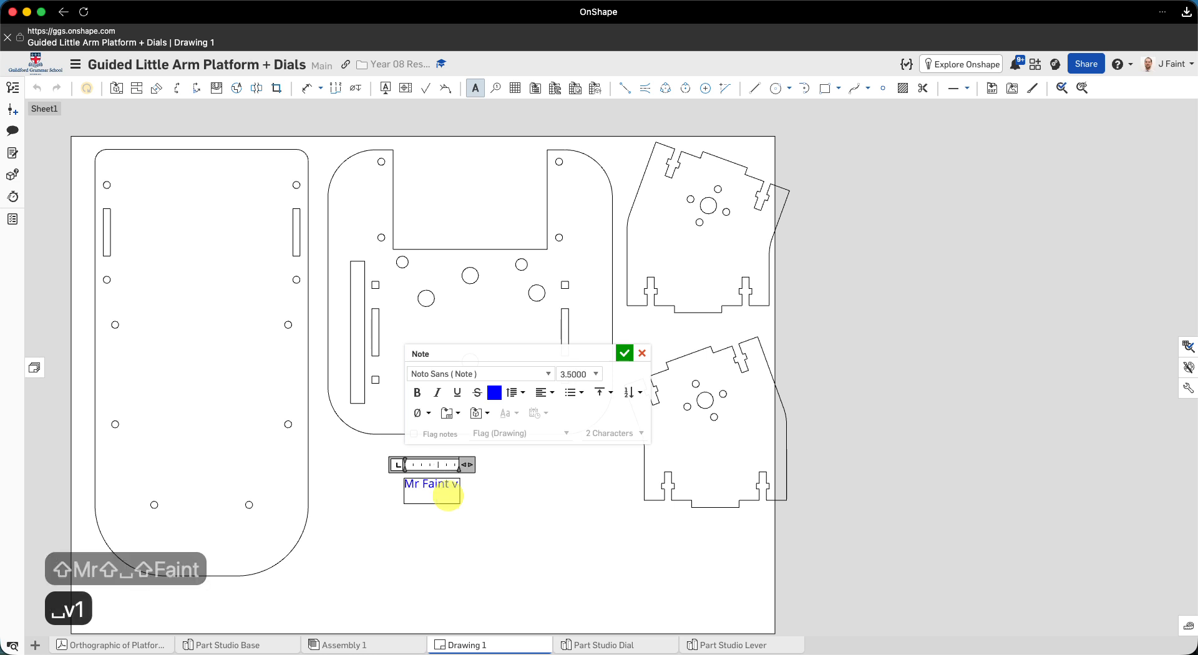
{"action": "type", "text": "1 "}
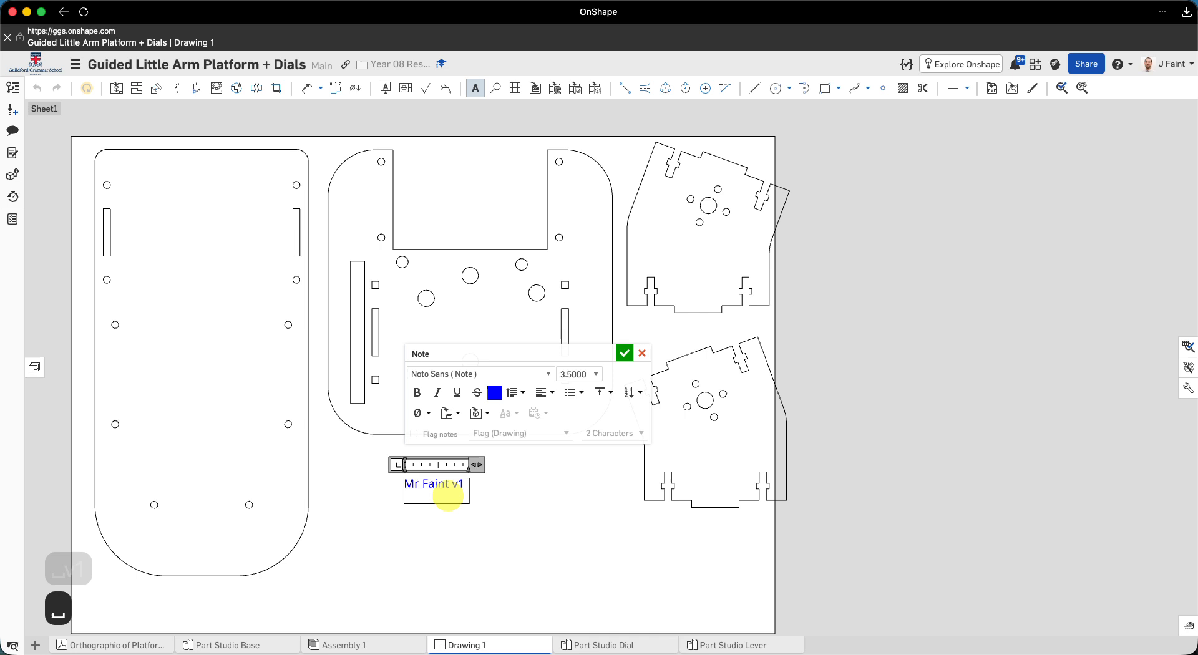
{"action": "type", "text": "console"}
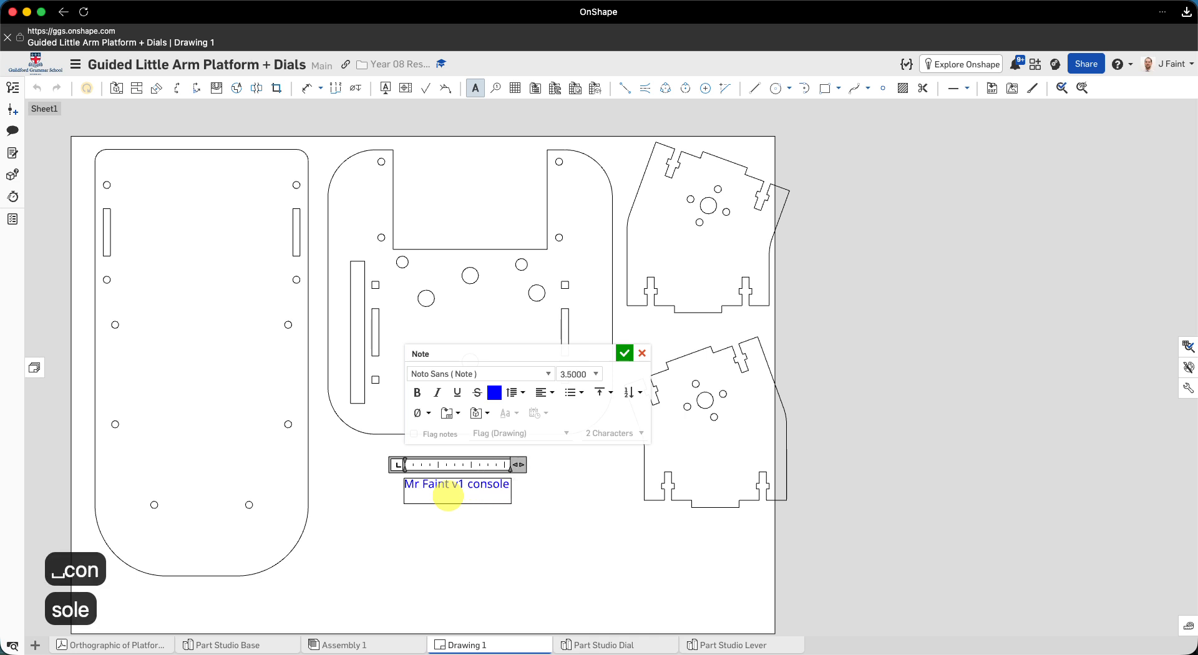
{"action": "key", "text": "Return"}
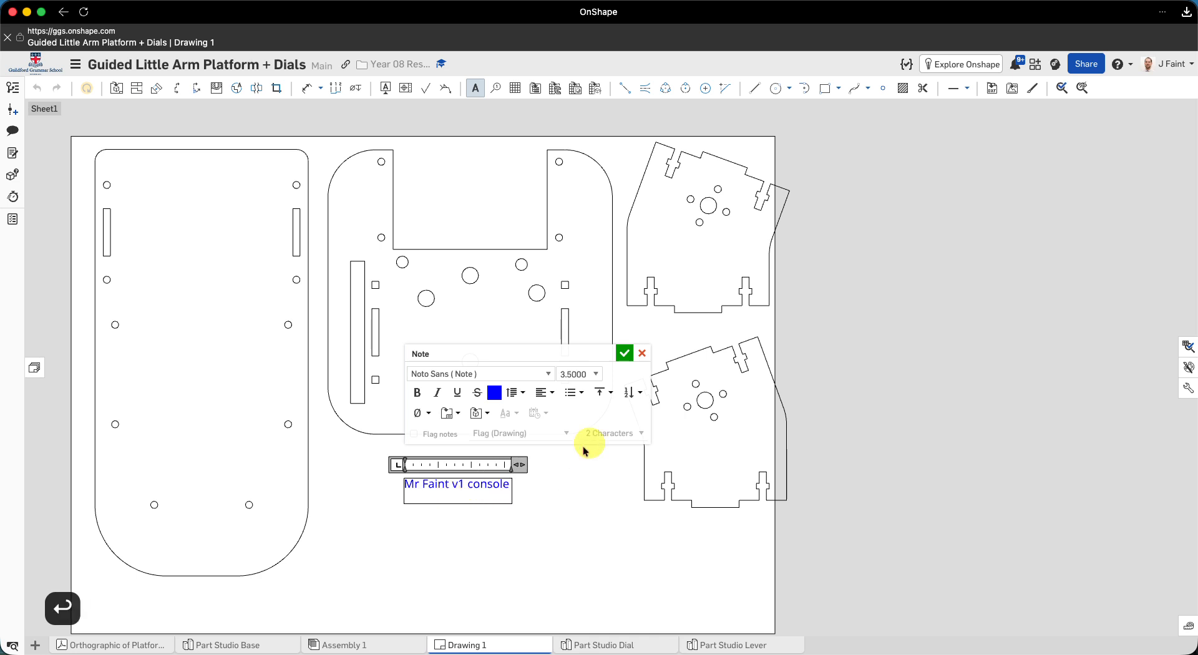
{"action": "left_click", "coordinate": [571, 496]}
{"action": "key", "text": "Escape"}
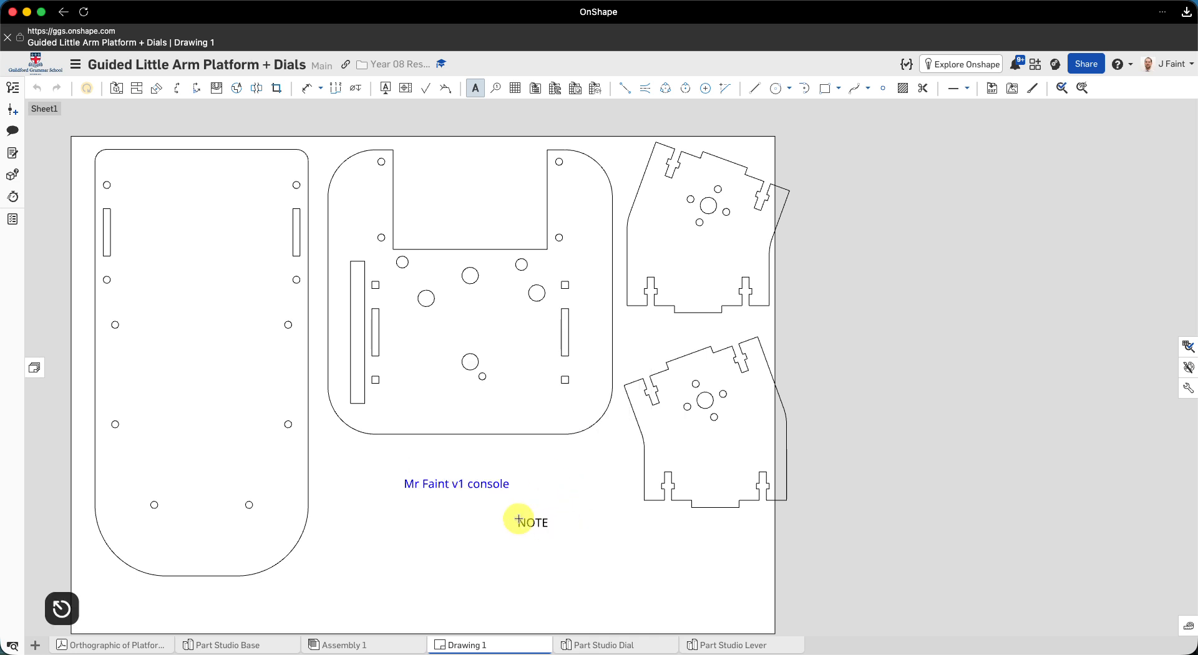
- Move the blue name note onto the notched square plate, inside its lower edge below the holes
{"action": "left_click", "coordinate": [466, 488]}
{"action": "left_click_drag", "start_coordinate": [470, 483], "coordinate": [486, 412]}
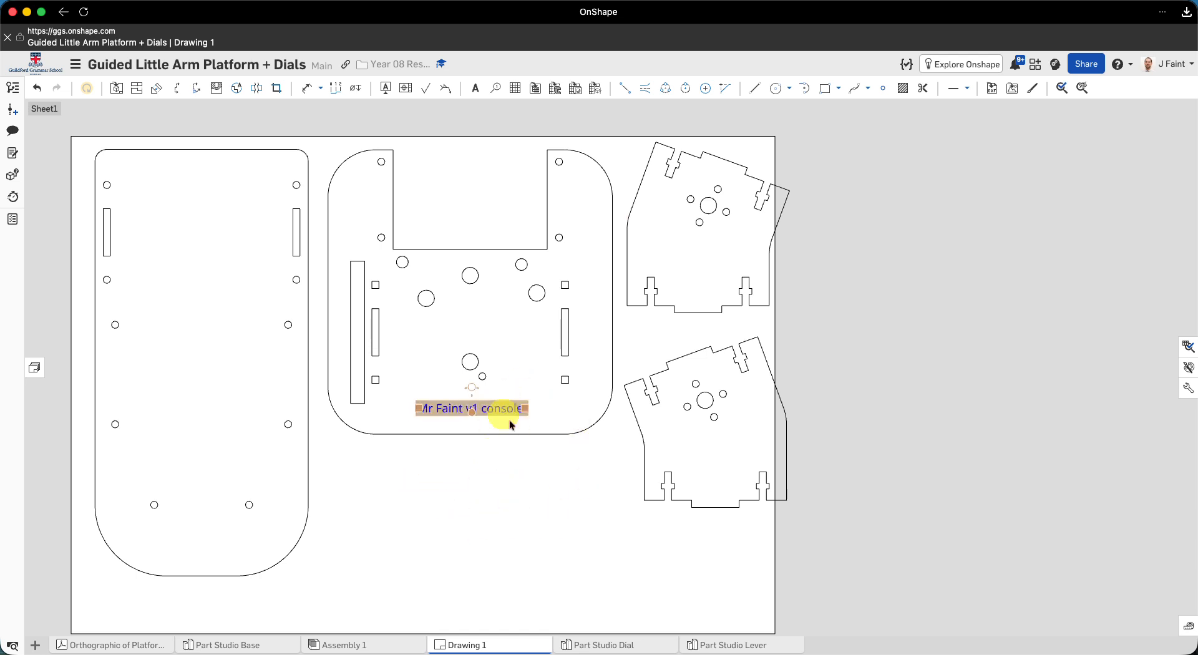
{"action": "scroll", "coordinate": [472, 432], "scroll_direction": "down", "scroll_amount": 5}
{"action": "scroll", "coordinate": [472, 431], "scroll_direction": "up", "scroll_amount": 7}
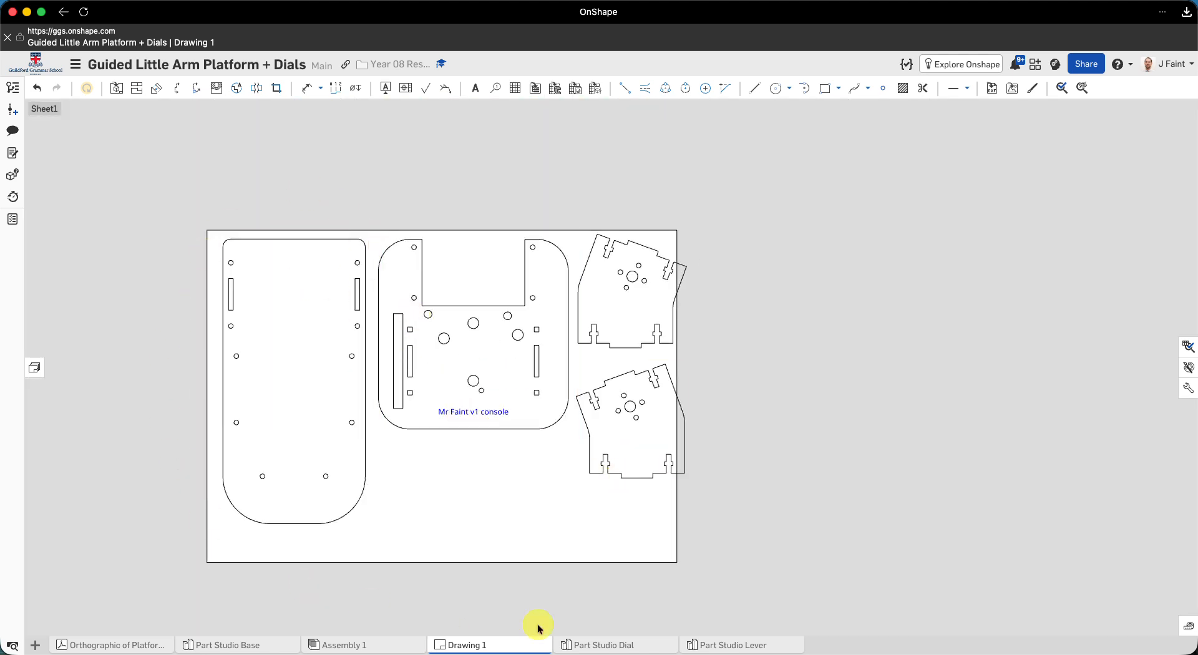
- Rename Drawing 1 as "Console DXF" followed by the maker's surname
{"action": "right_click", "coordinate": [470, 650]}
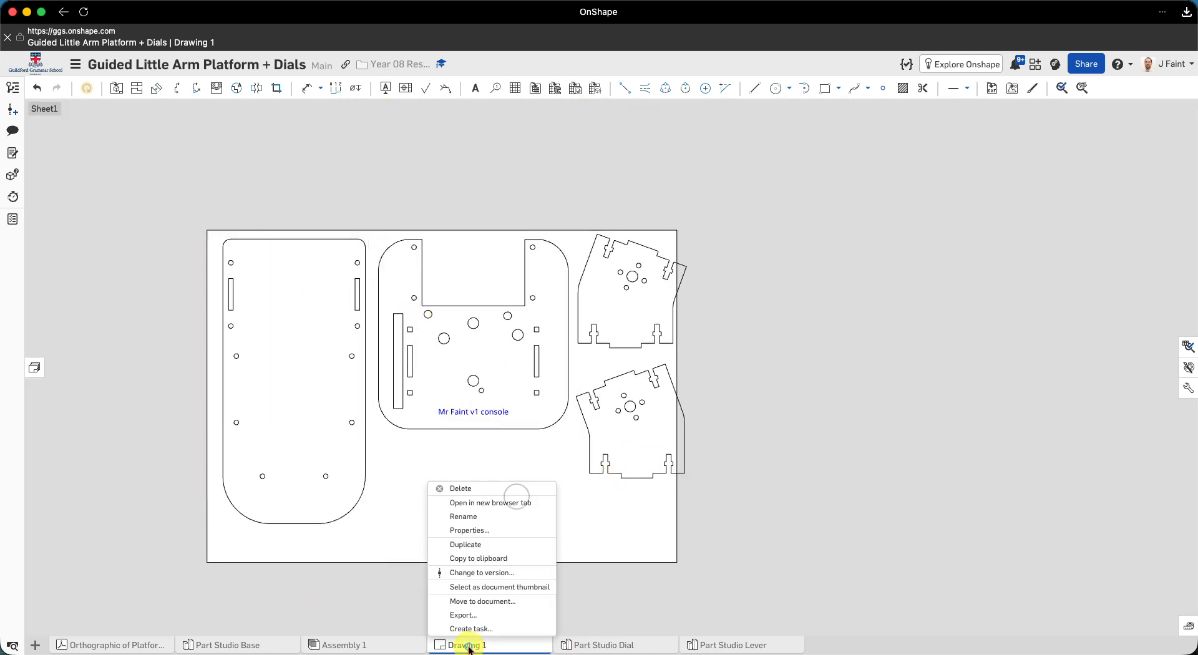
{"action": "left_click", "coordinate": [478, 518]}
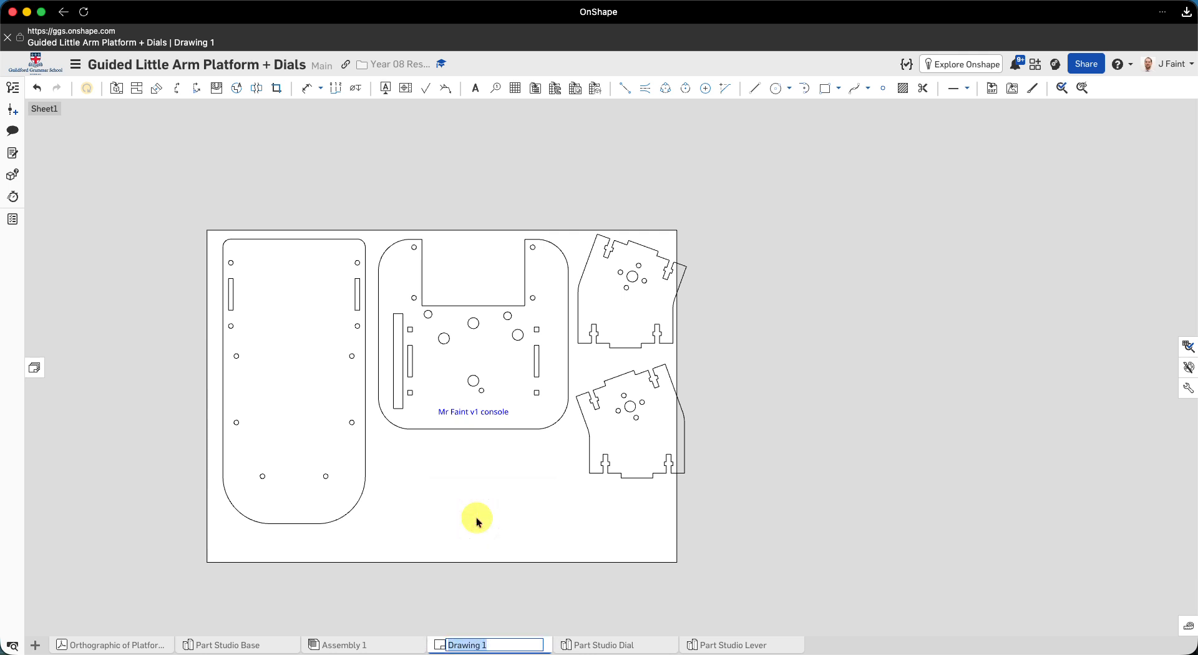
{"action": "type", "text": "Console DXF"}
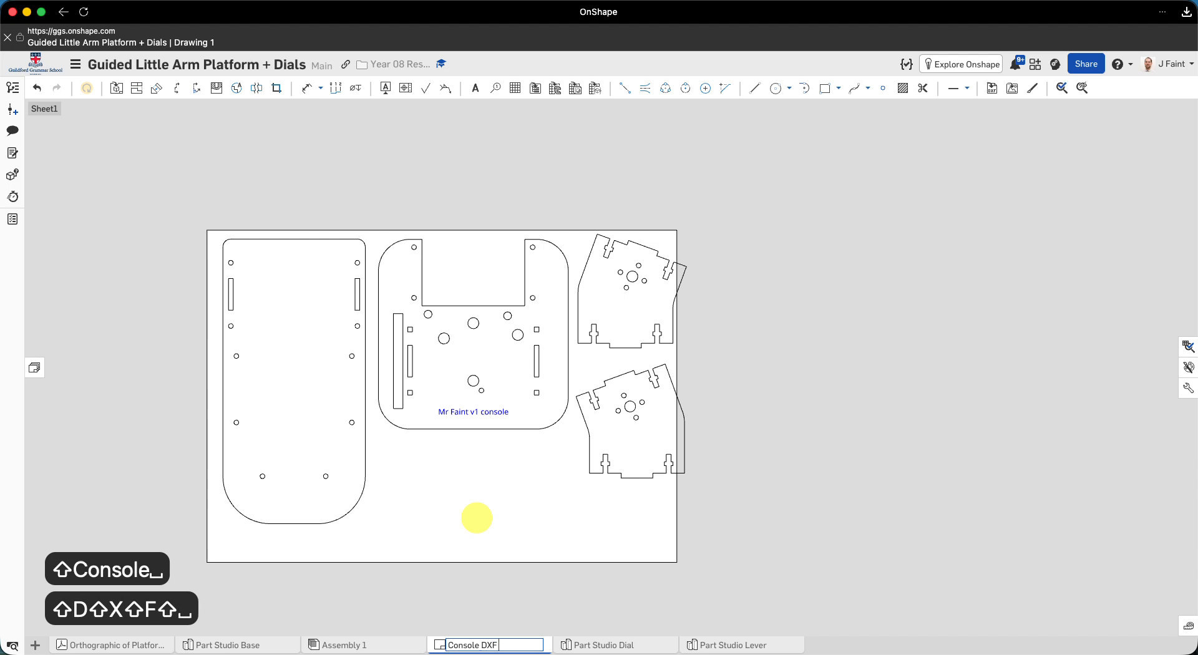
{"action": "type", "text": " Faint"}
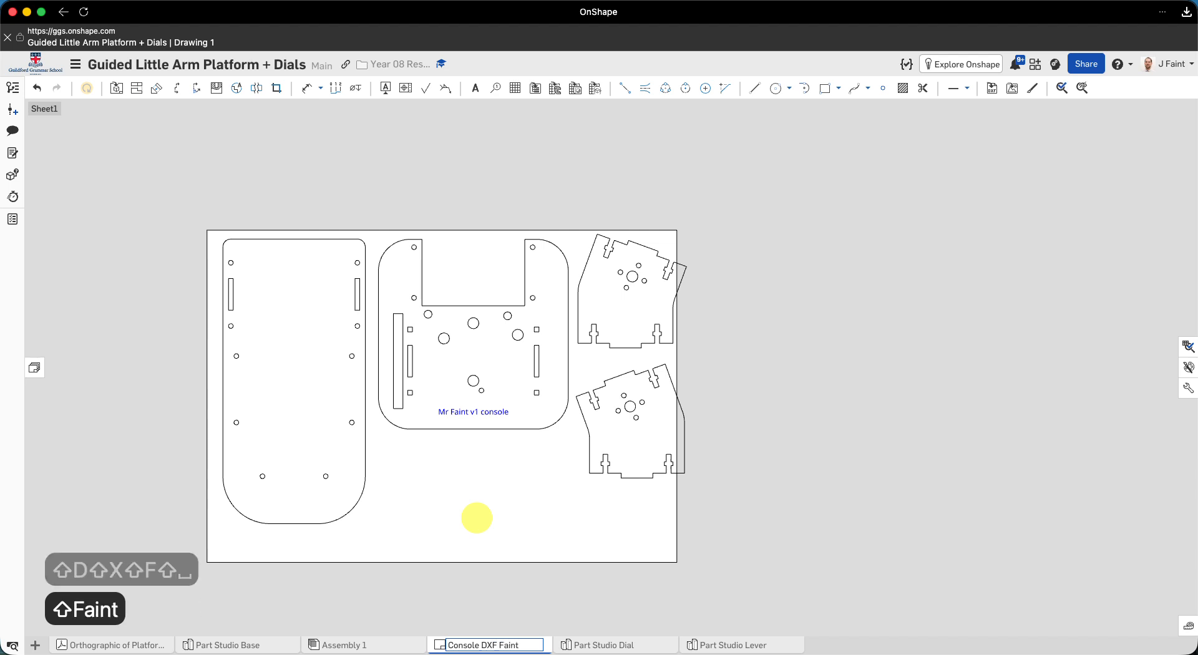
{"action": "left_click", "coordinate": [500, 615]}
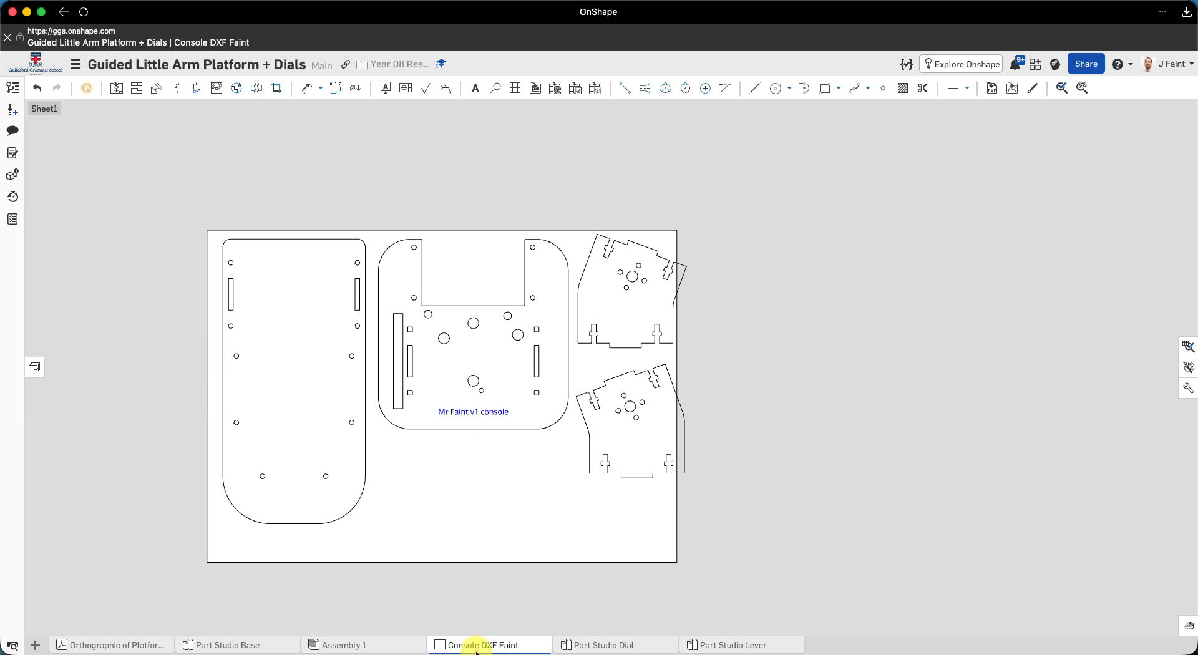
- Open the drawing's export settings and remove the duplicate surname suffix from the file name, leaving "Console DXF" plus one surname
{"action": "right_click", "coordinate": [474, 647]}
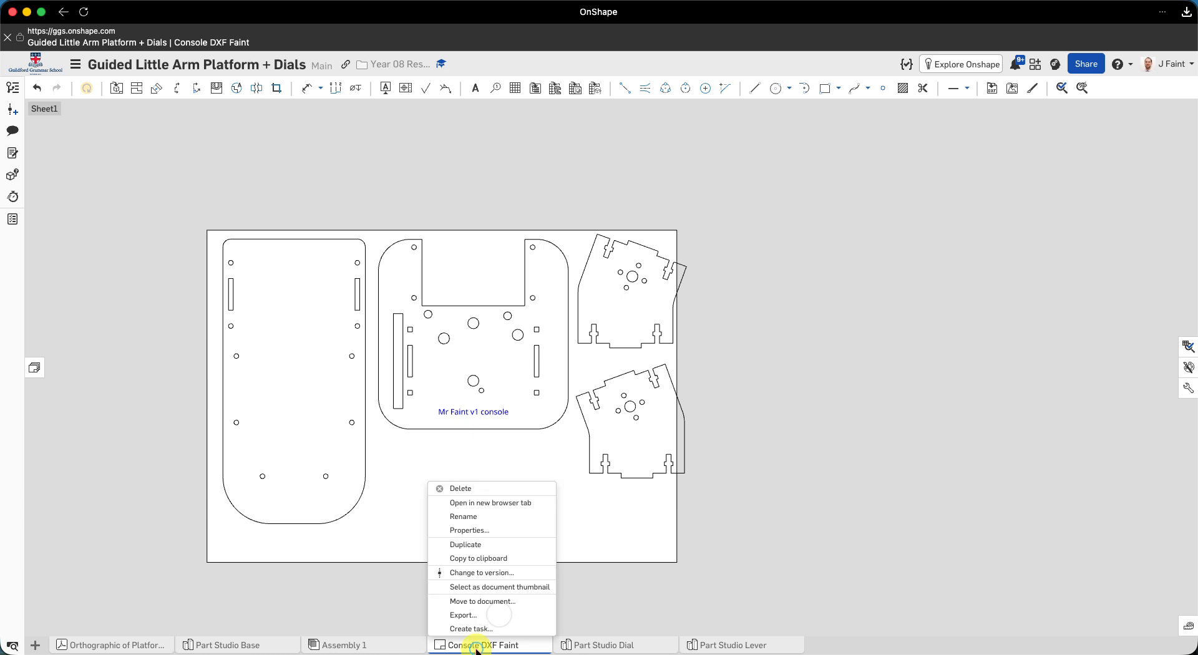
{"action": "left_click", "coordinate": [468, 617]}
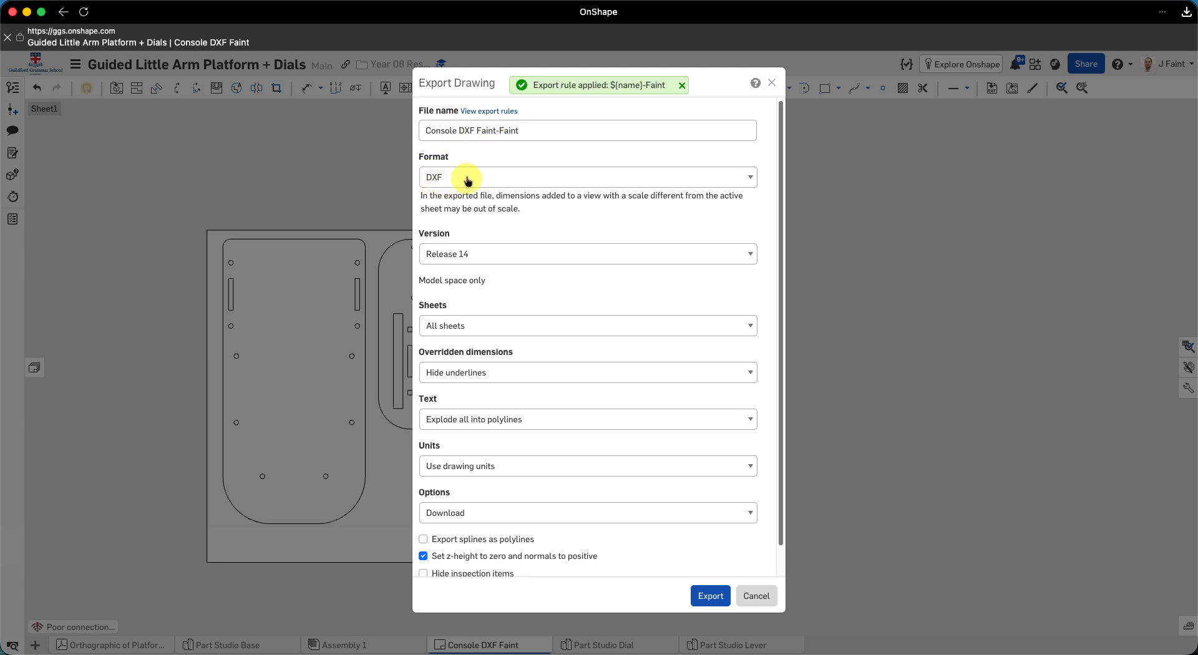
{"action": "left_click", "coordinate": [535, 130]}
{"action": "key", "text": "BackSpace"}
{"action": "key", "text": "BackSpace"}
{"action": "key", "text": "BackSpace"}
{"action": "key", "text": "BackSpace"}
{"action": "key", "text": "BackSpace"}
{"action": "key", "text": "BackSpace"}
{"action": "key", "text": "BackSpace"}
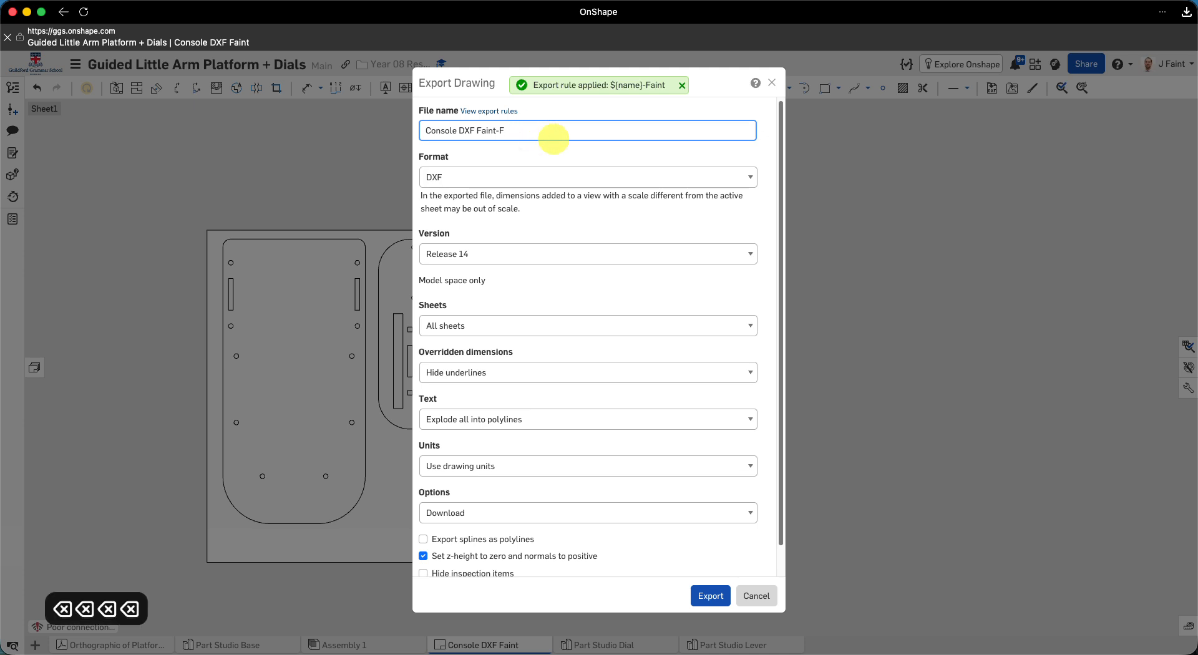
{"action": "type", "text": "t"}
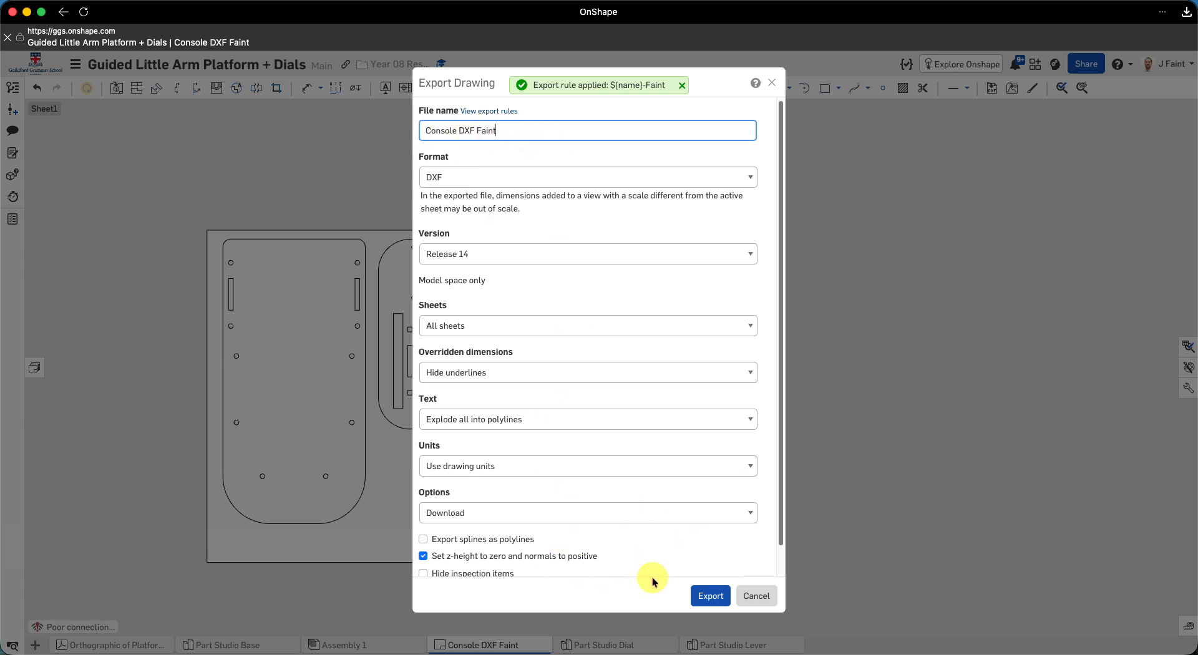
- Review the export options, export the drawing as a DXF download and dismiss the downloads list
{"action": "scroll", "coordinate": [553, 485], "scroll_direction": "down", "scroll_amount": 1}
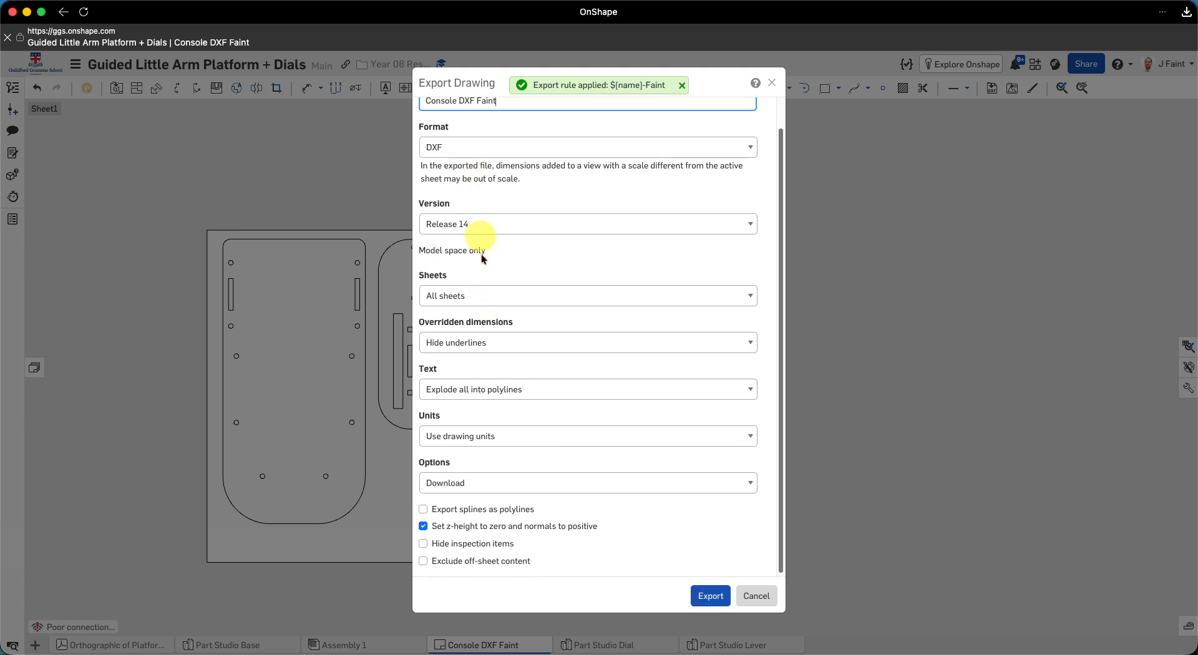
{"action": "scroll", "coordinate": [467, 399], "scroll_direction": "up", "scroll_amount": 1}
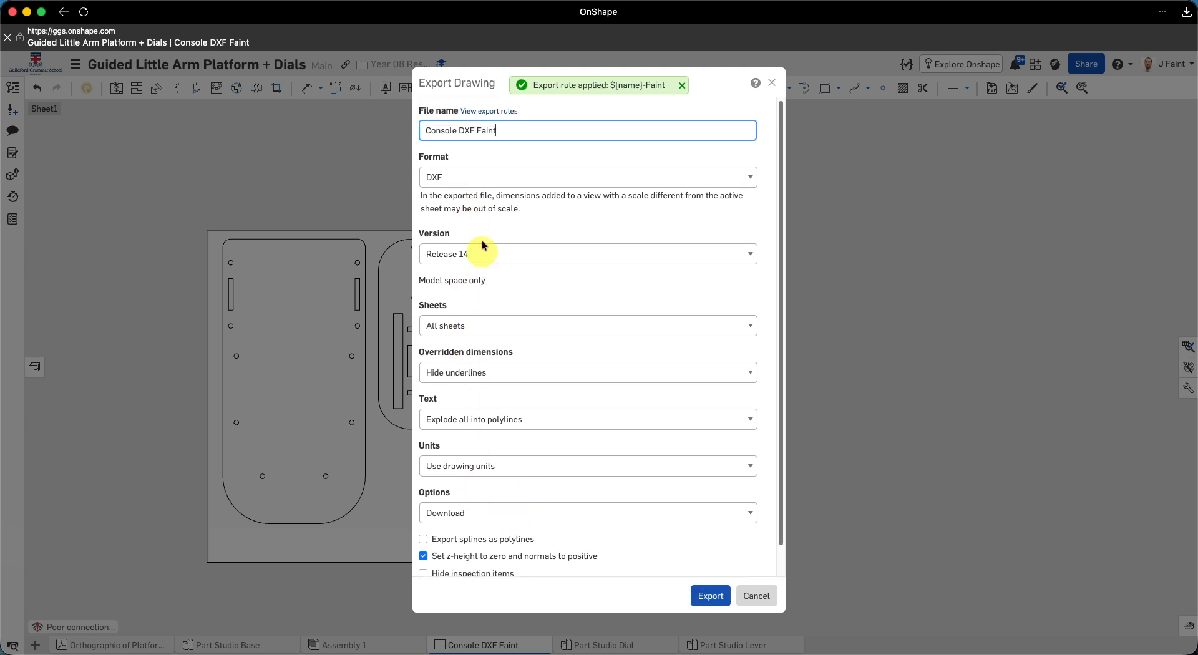
{"action": "left_click", "coordinate": [712, 596]}
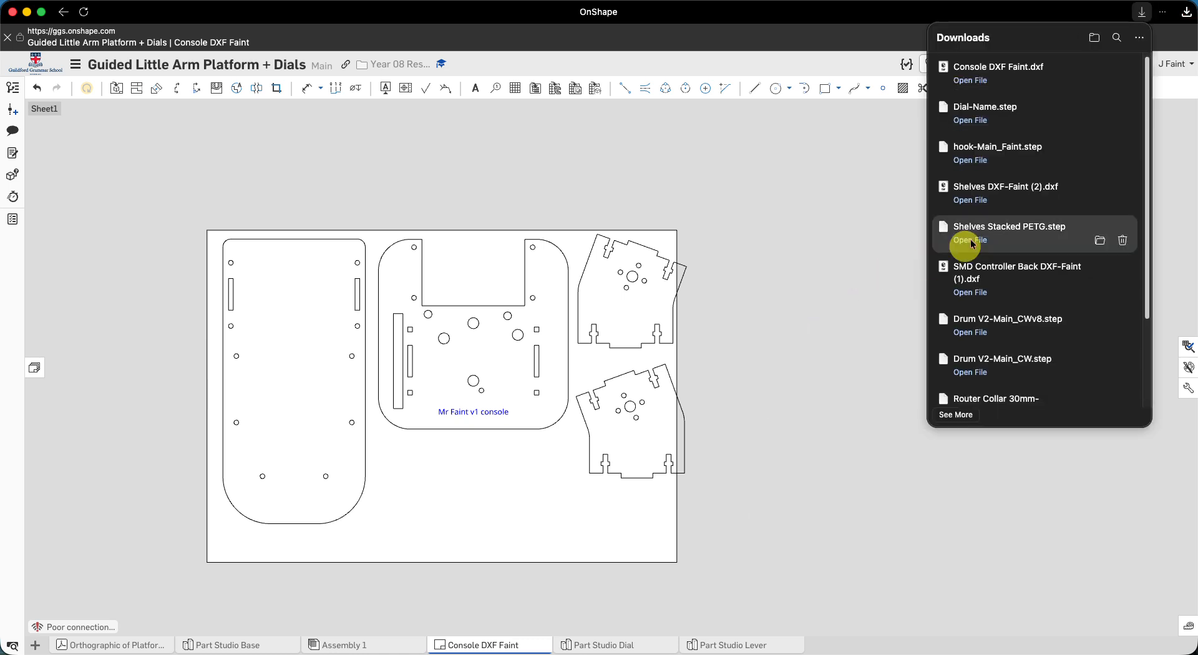
{"action": "left_click", "coordinate": [811, 226]}
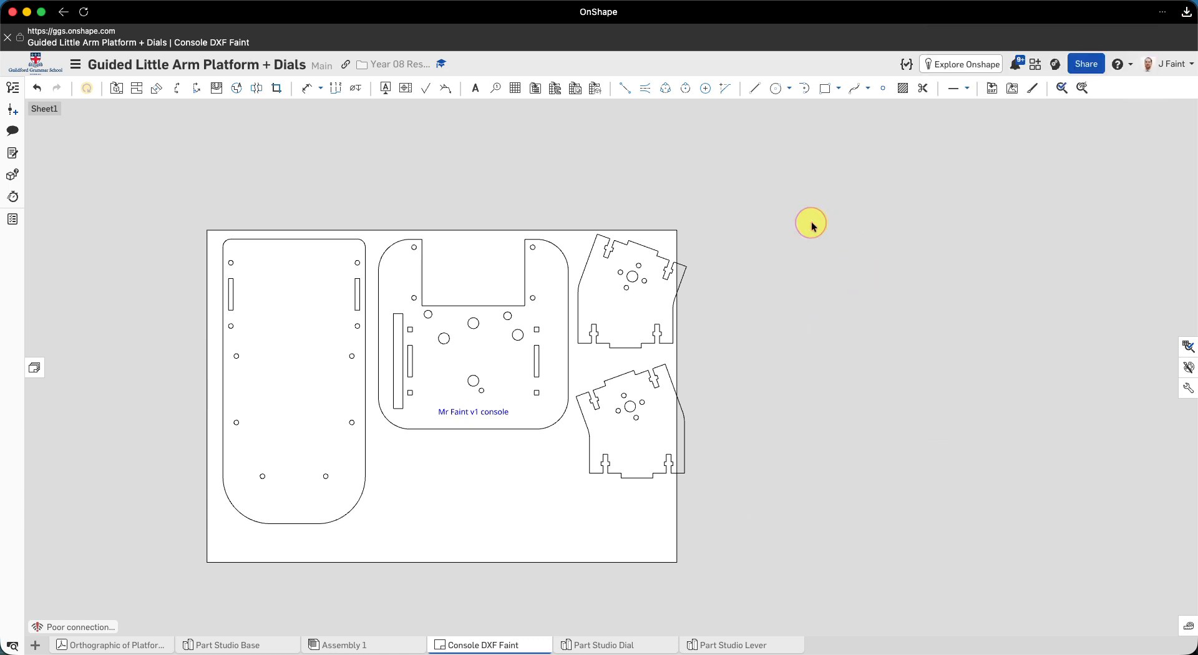